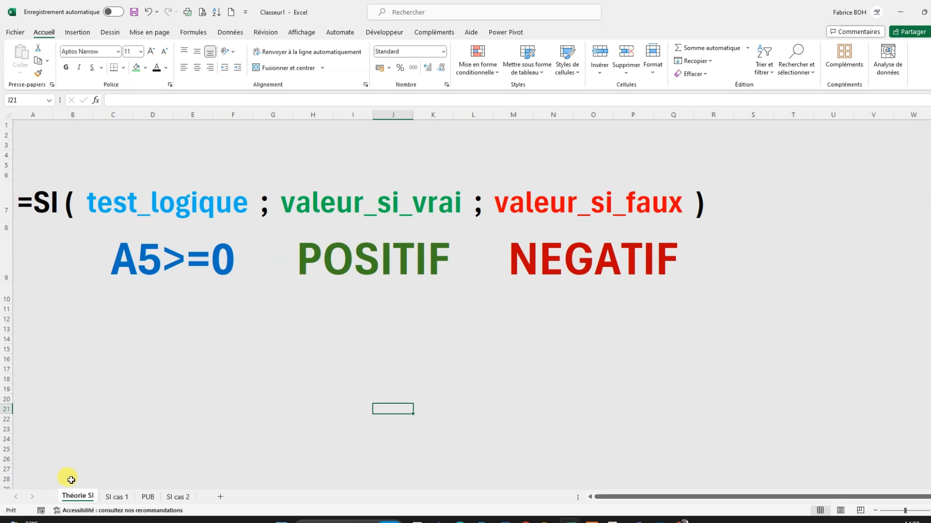
# Open the SI cas 1 sheet and review the AGE column and the "Supérieur ou égal à 30" criterion.
pyautogui.click(116, 497)
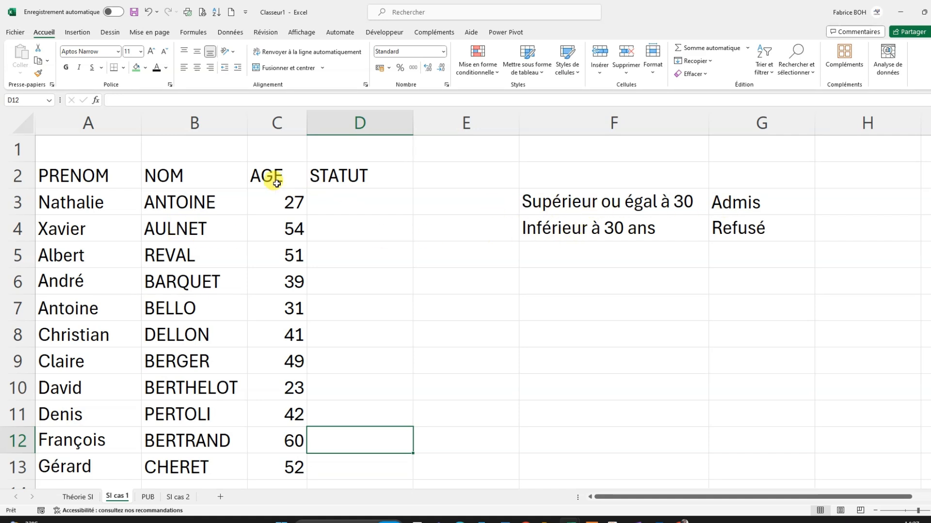
pyautogui.moveTo(269, 176); pyautogui.dragTo(293, 464)
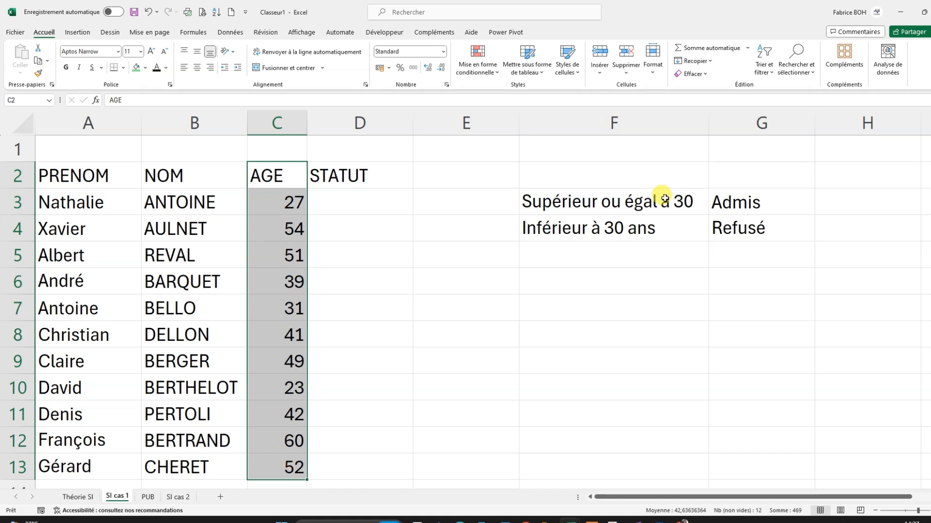
pyautogui.click(688, 207)
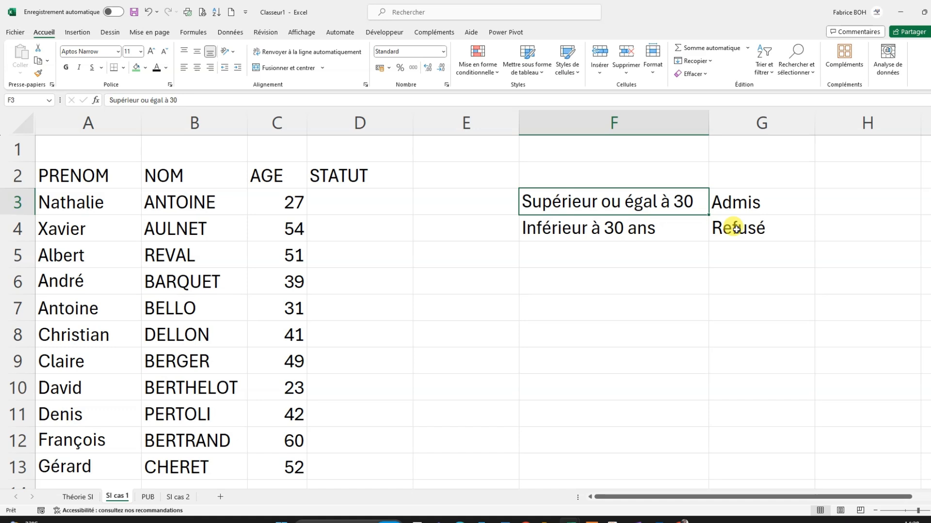
# Format the range A2:D13 as a table with headers, using the medium style with a blue header and grey bands.
pyautogui.click(196, 218)
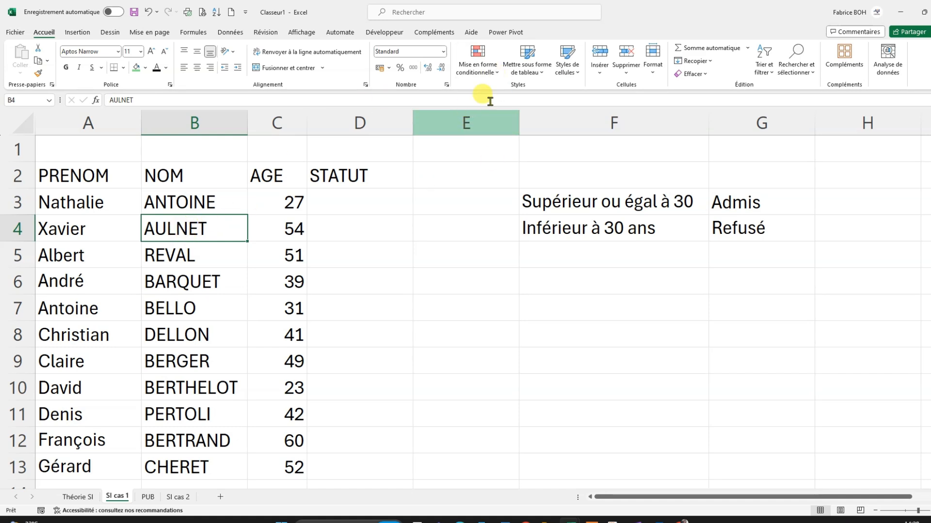
pyautogui.click(521, 72)
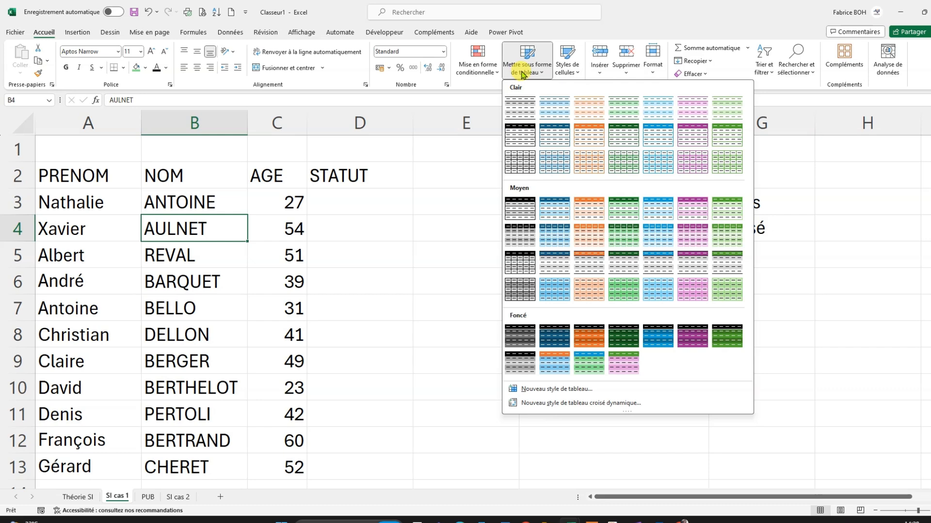
pyautogui.click(49, 33)
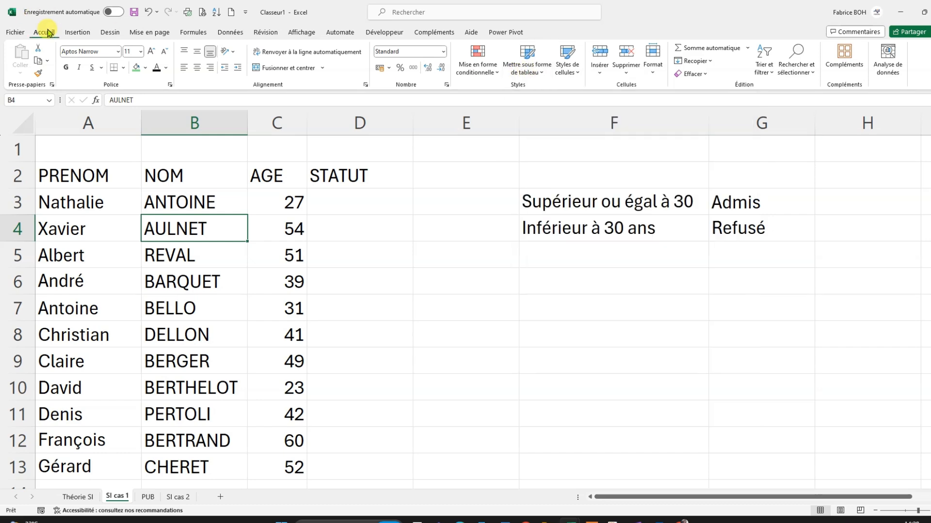
pyautogui.click(531, 74)
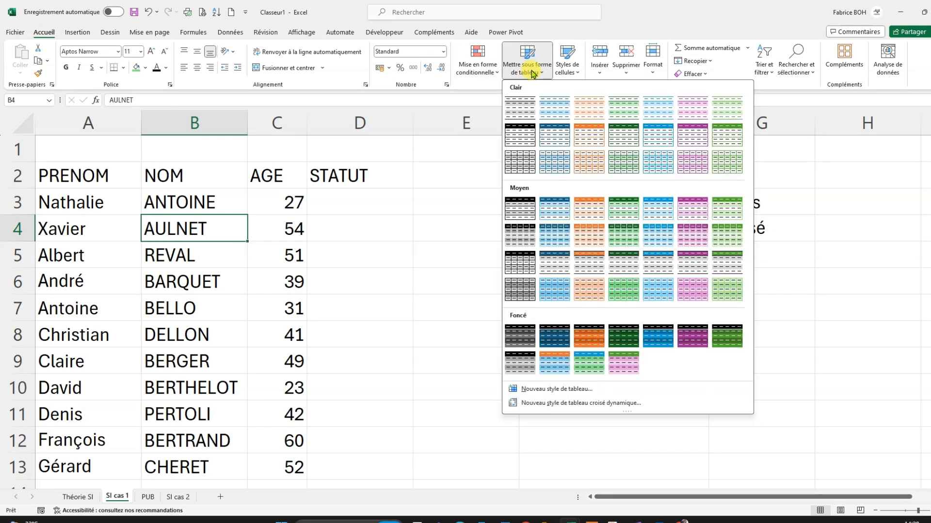
pyautogui.click(551, 264)
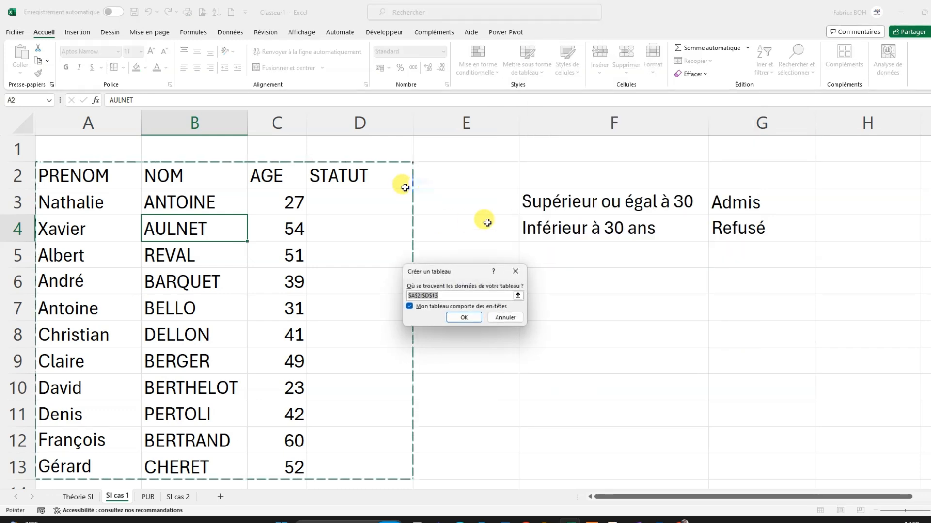
pyautogui.click(465, 317)
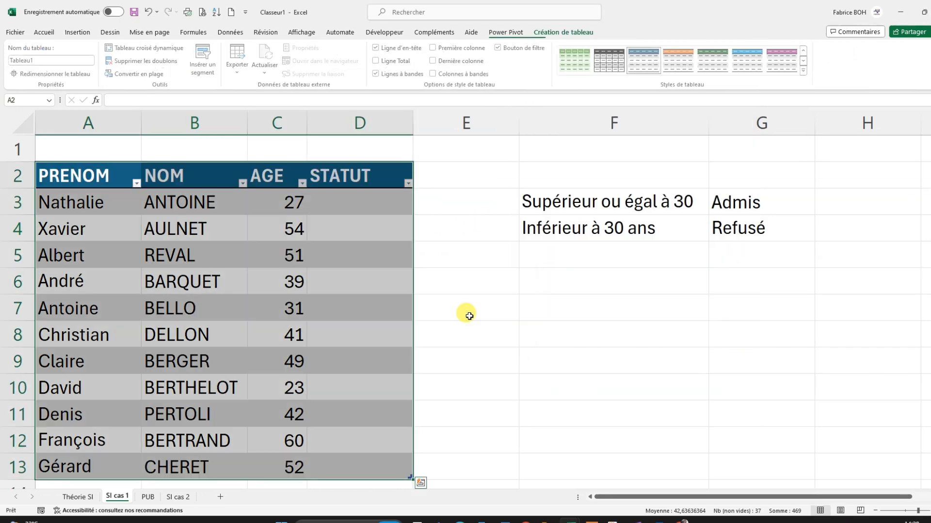
pyautogui.click(209, 249)
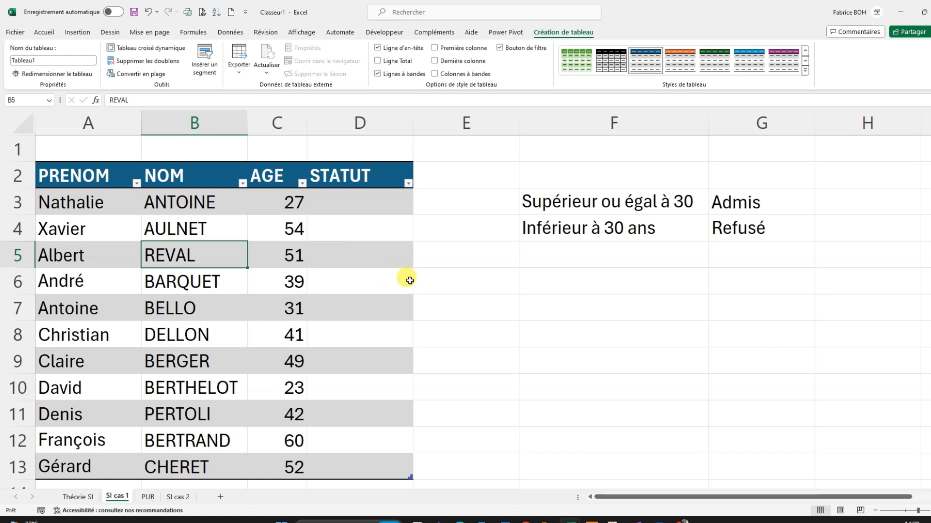
pyautogui.click(356, 194)
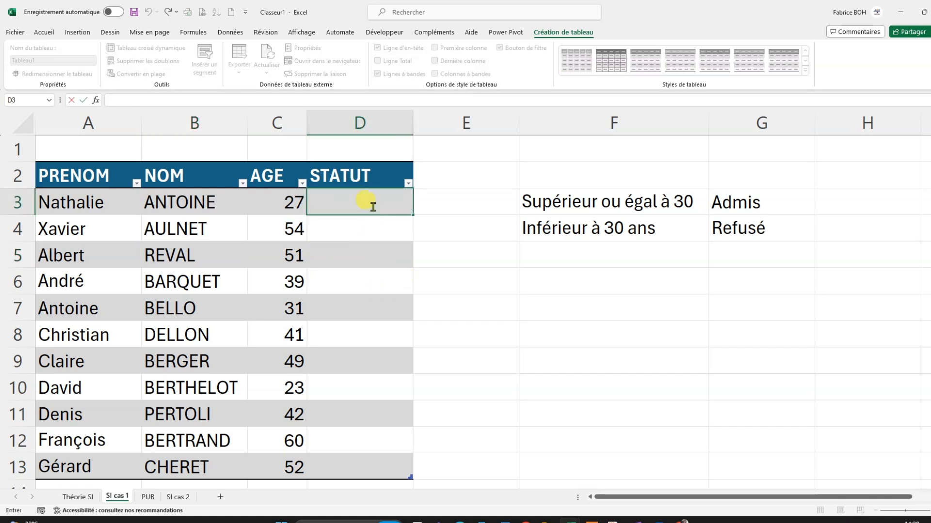
pyautogui.moveTo(370, 219); pyautogui.dragTo(352, 469)
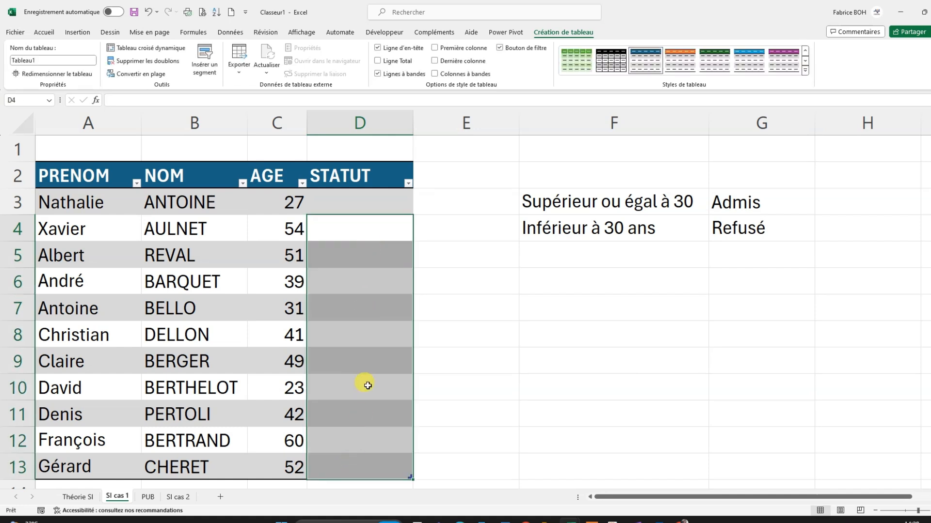
pyautogui.click(365, 201)
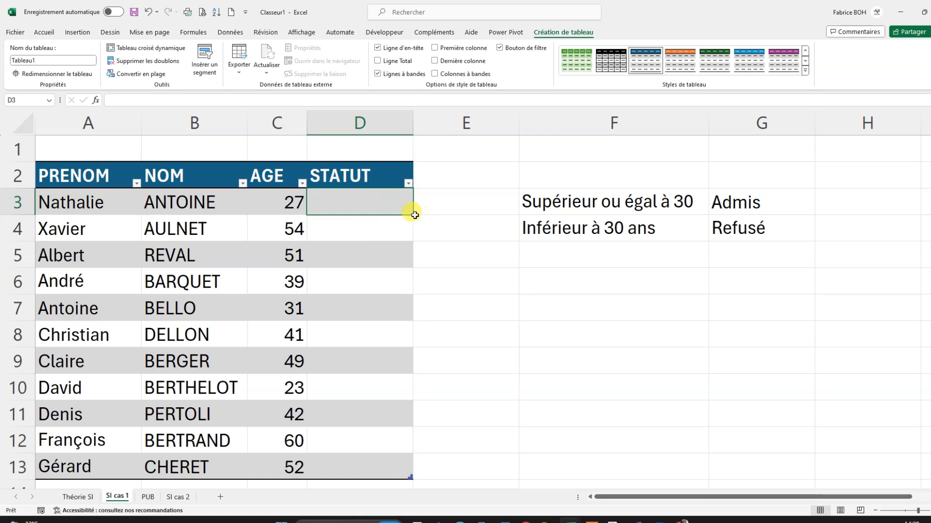
pyautogui.click(395, 370)
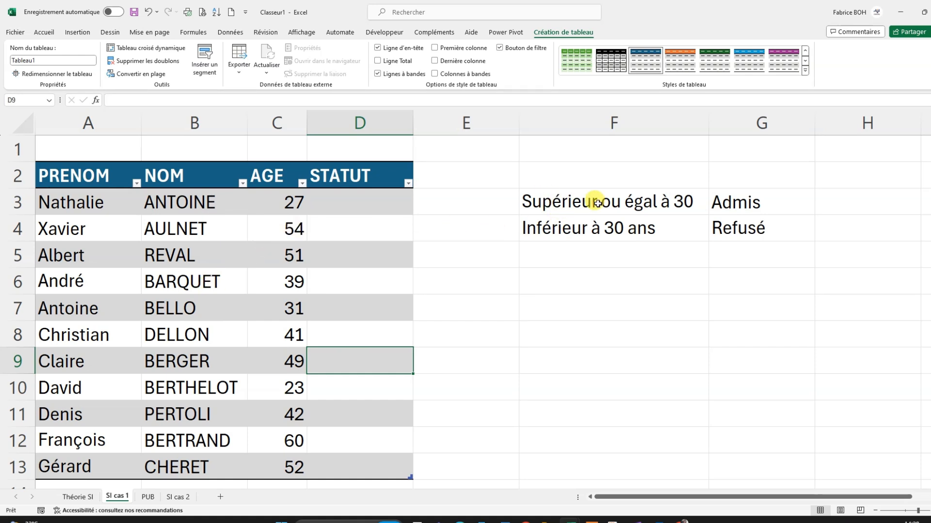
pyautogui.click(355, 198)
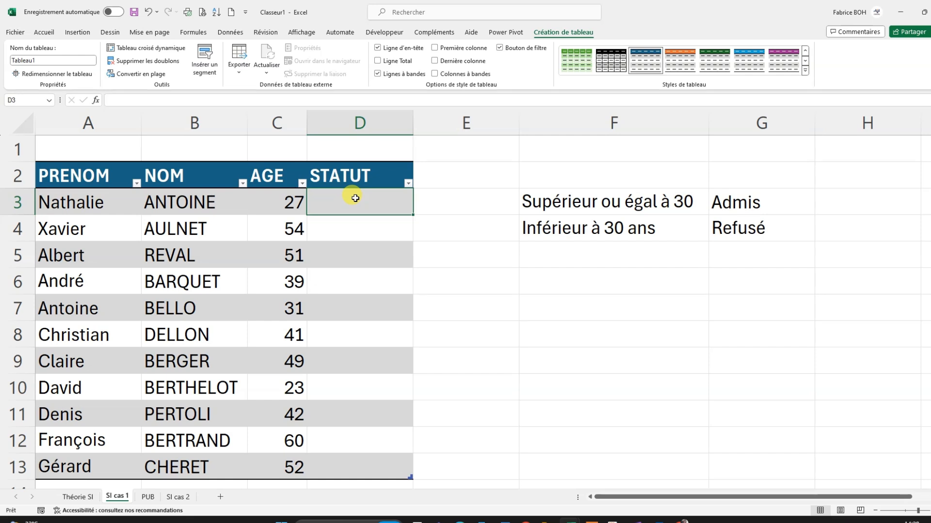
pyautogui.write('=si')
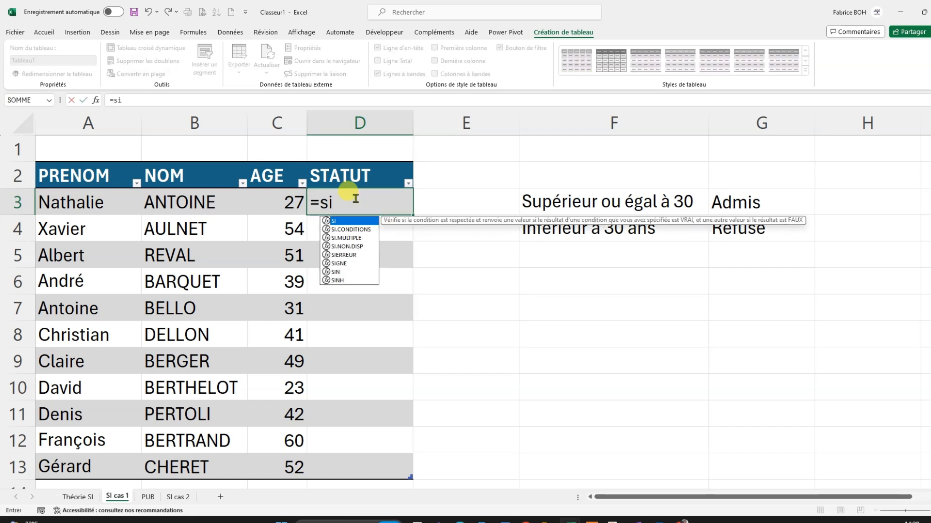
pyautogui.press('Tab')
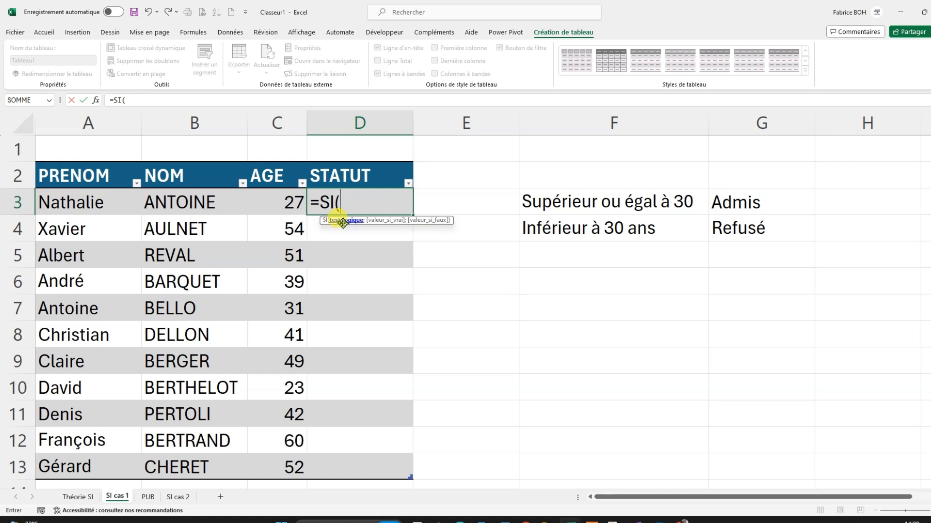
pyautogui.click(284, 204)
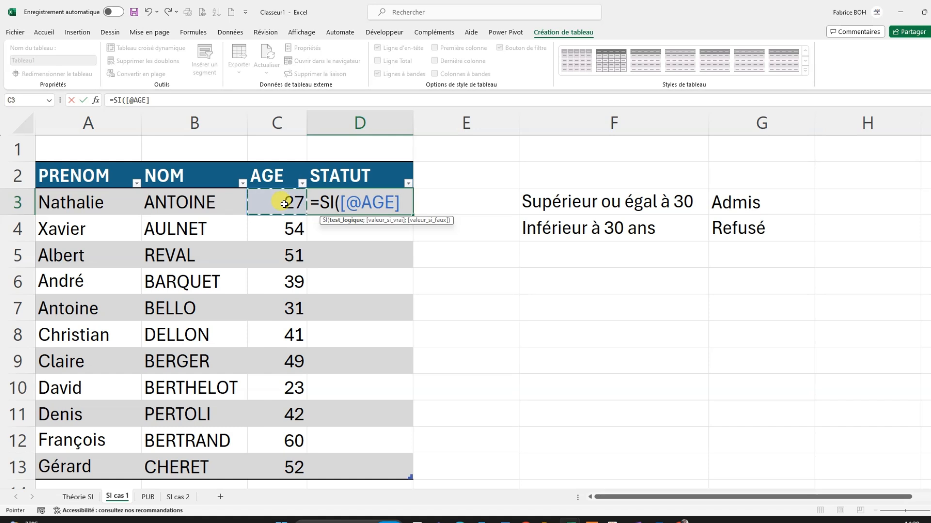
pyautogui.write('>')
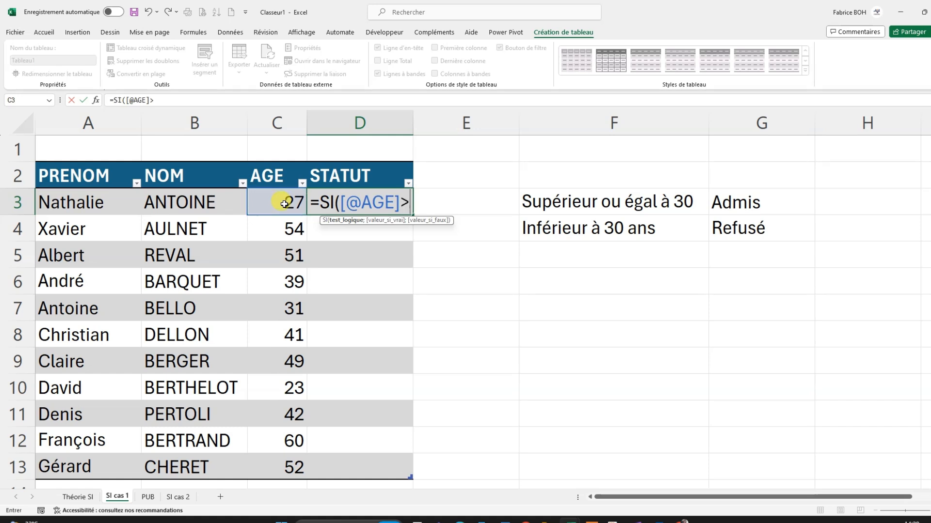
pyautogui.write('=')
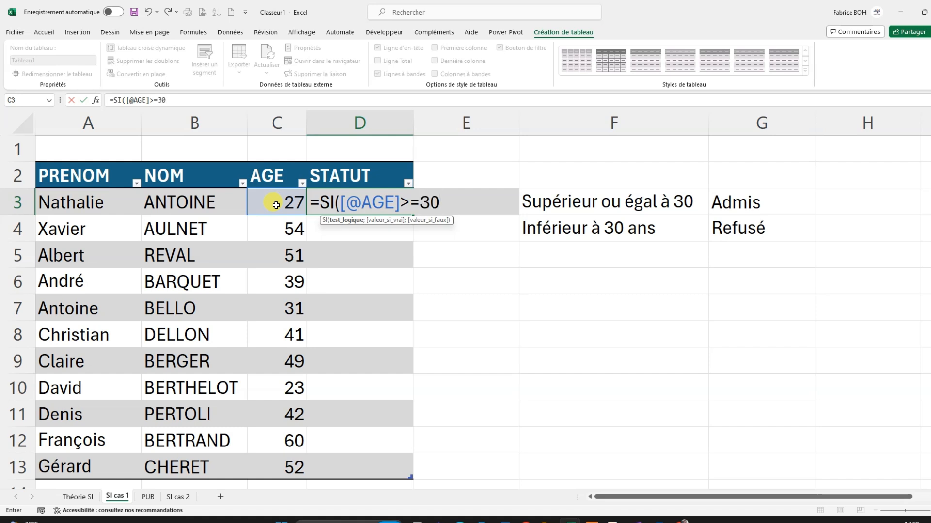
pyautogui.write('30;')
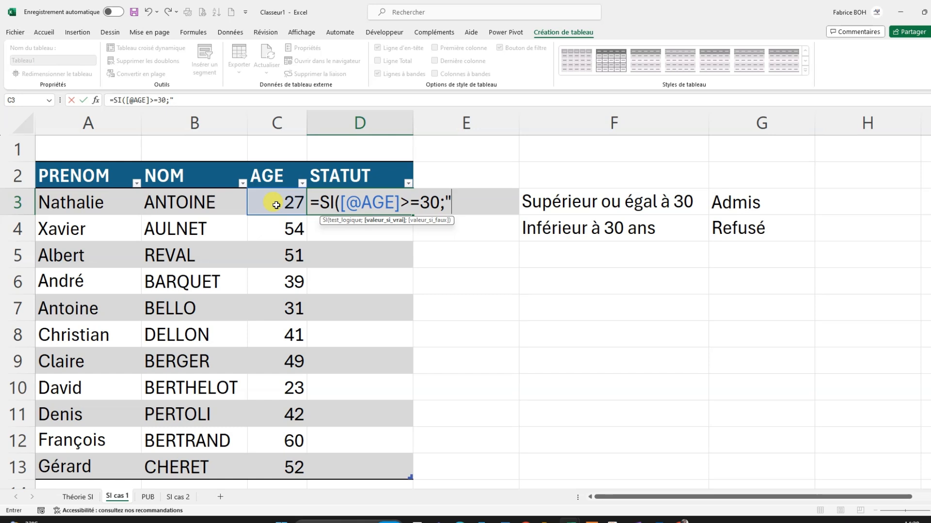
# Add "Admis" as the formula's value if true and review the logical test before the last argument.
pyautogui.write('mis')
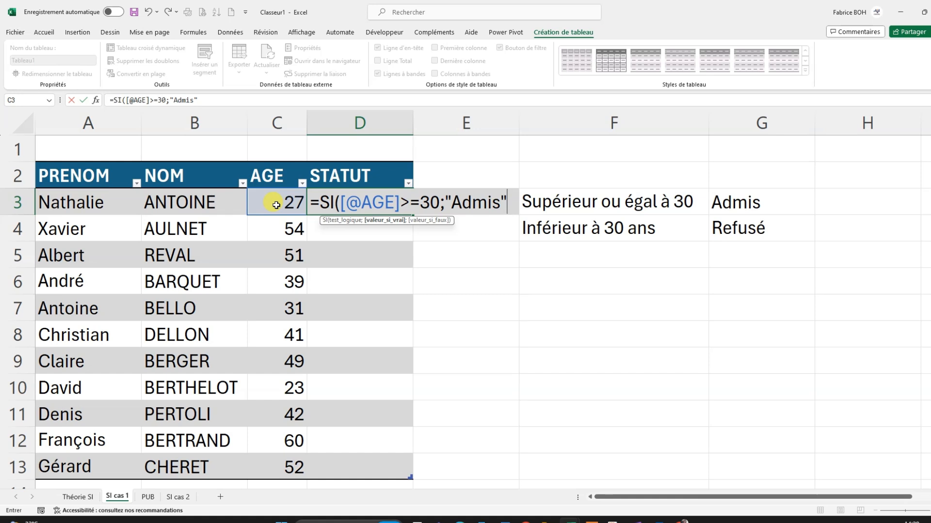
pyautogui.write(';')
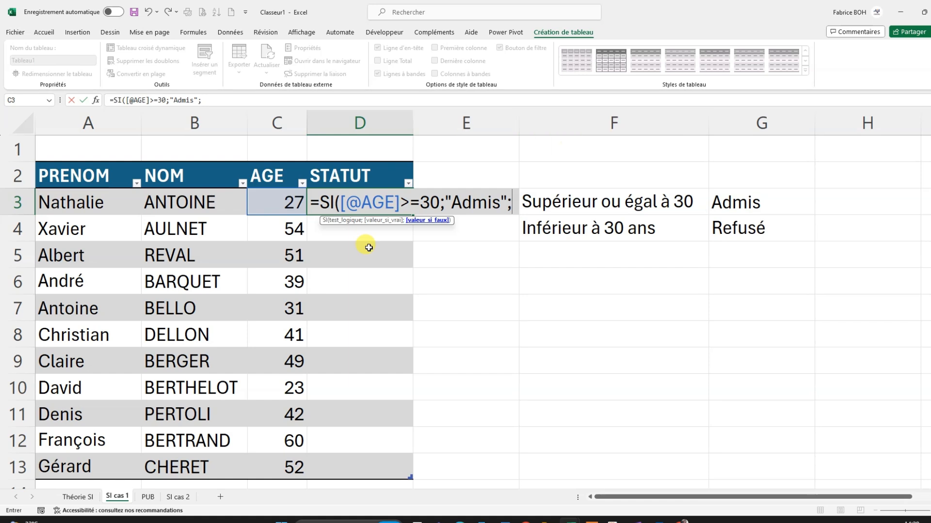
pyautogui.moveTo(339, 202); pyautogui.dragTo(415, 202)
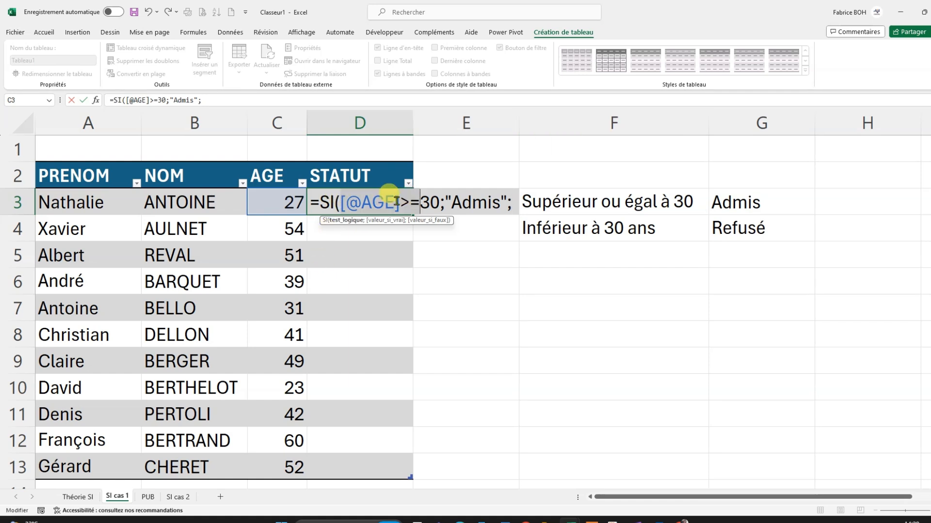
pyautogui.click(441, 203)
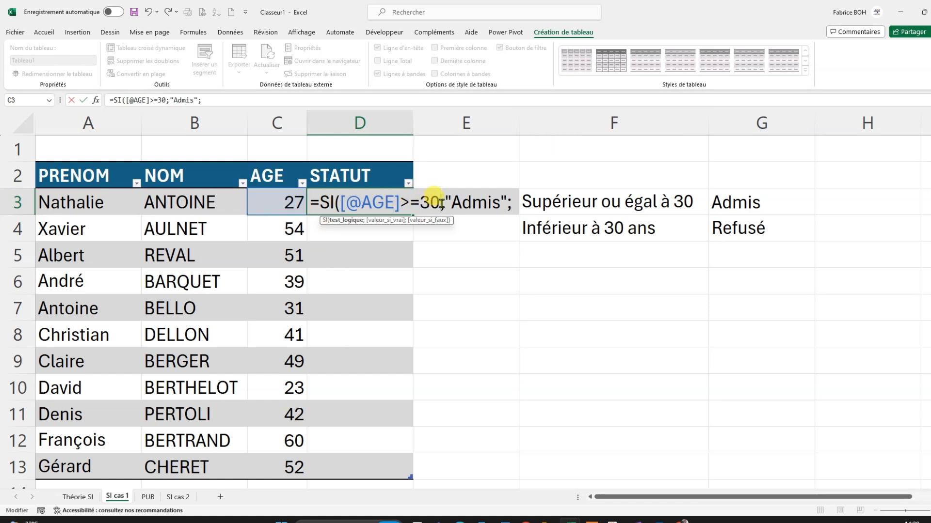
pyautogui.click(512, 202)
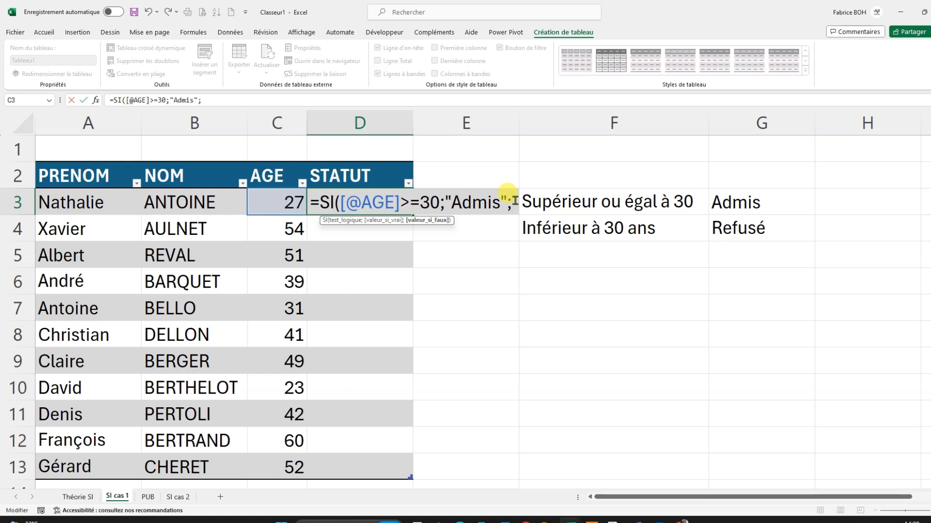
# Add "Refusé" as the value if false and validate the formula for the STATUT column.
pyautogui.write('"')
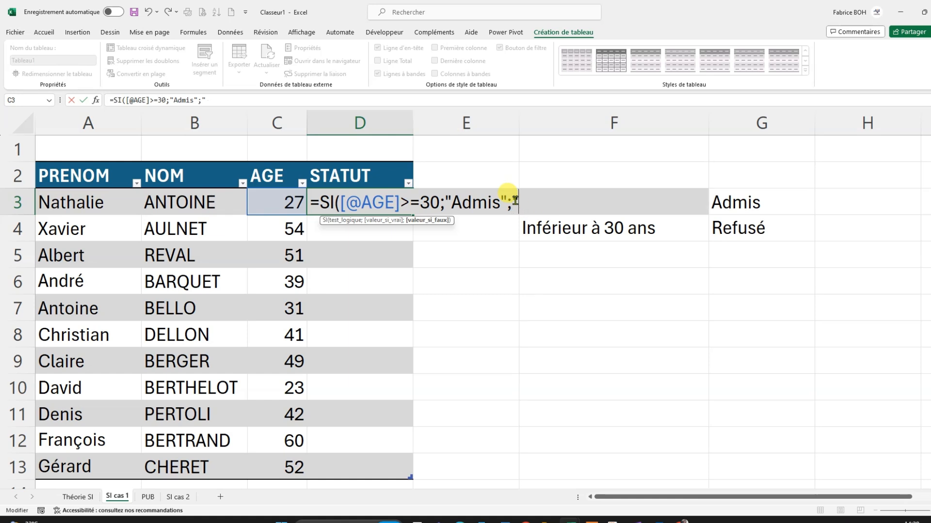
pyautogui.write('Refusé"')
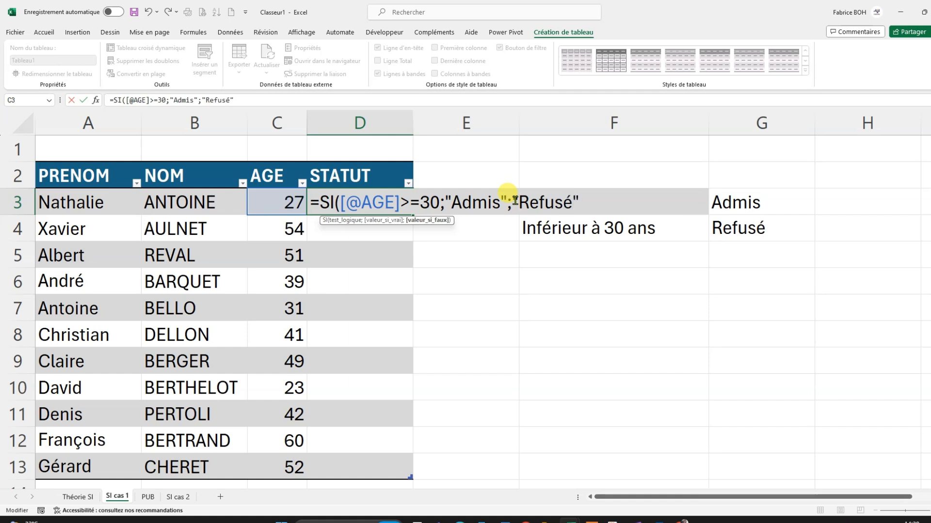
pyautogui.write(')')
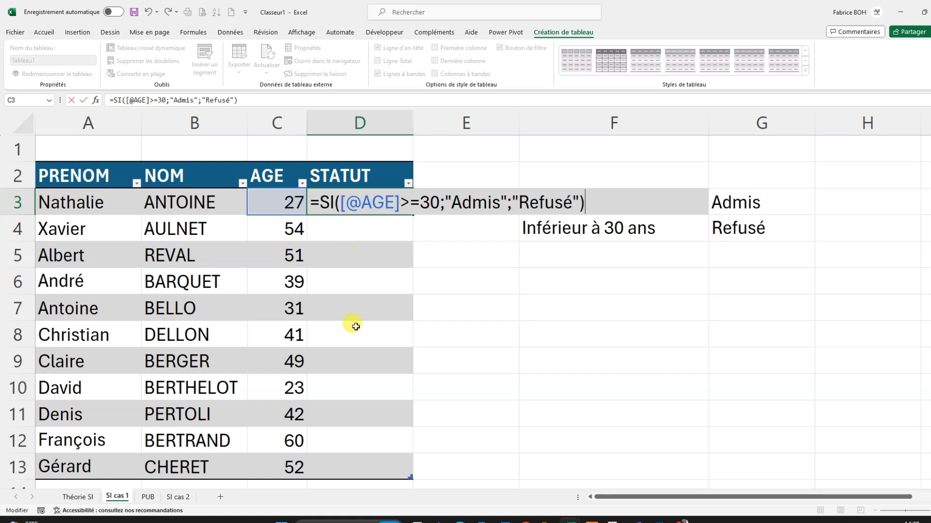
pyautogui.press('Return')
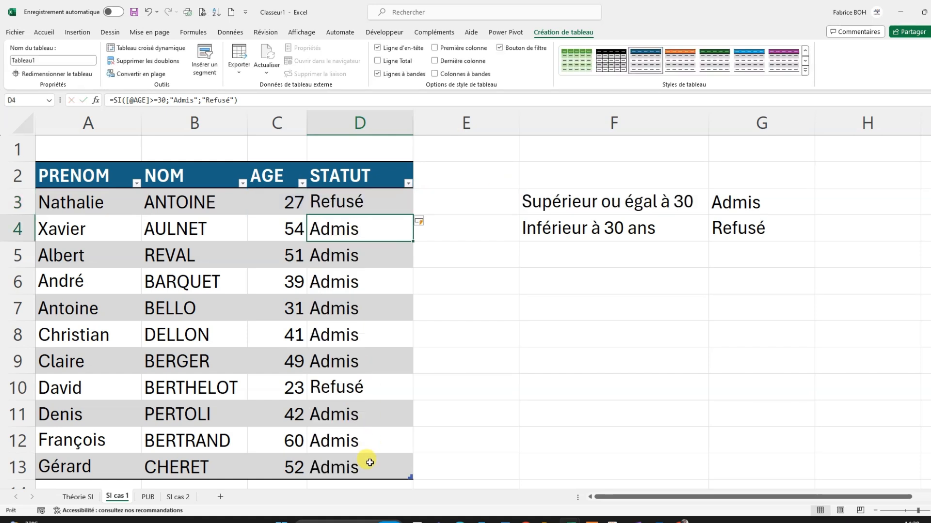
# Check the ages in rows 3, 4, 5, 7 and 10 against their results in the STATUT column.
pyautogui.click(275, 203)
pyautogui.moveTo(275, 203)
pyautogui.mouseDown()
pyautogui.moveTo(345, 208)
pyautogui.moveTo(293, 200)
pyautogui.mouseUp()
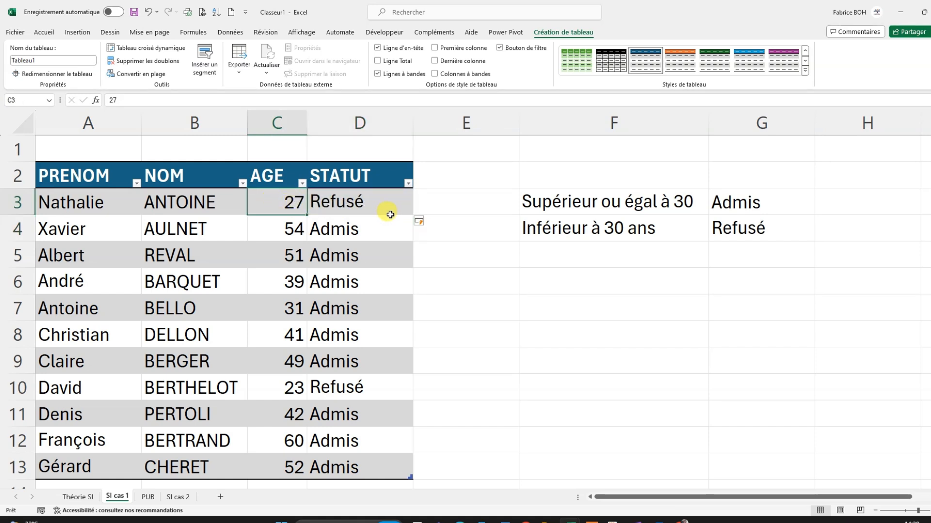
pyautogui.click(291, 229)
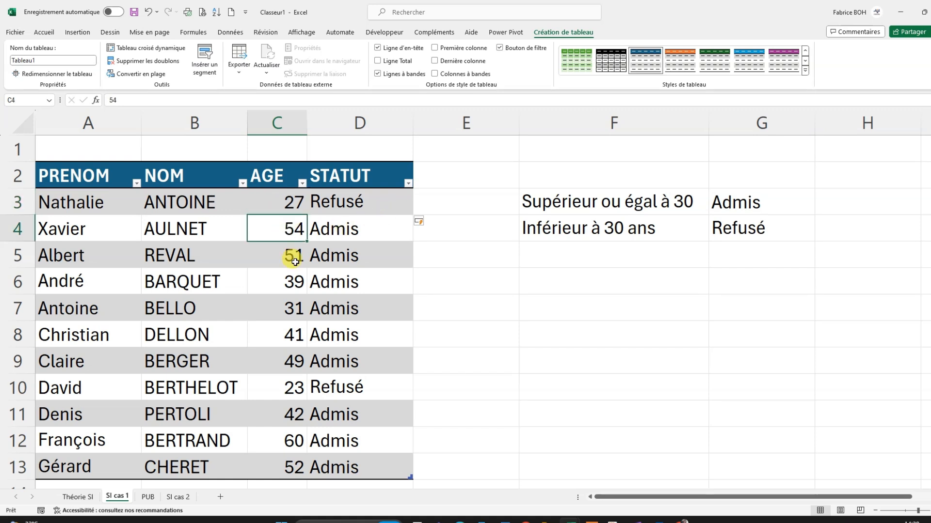
pyautogui.click(291, 252)
pyautogui.click(293, 309)
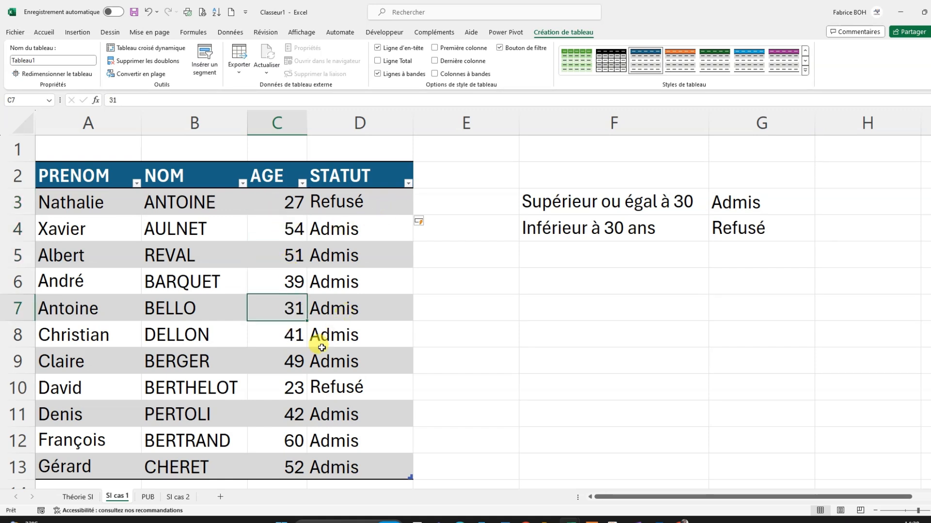
pyautogui.click(300, 394)
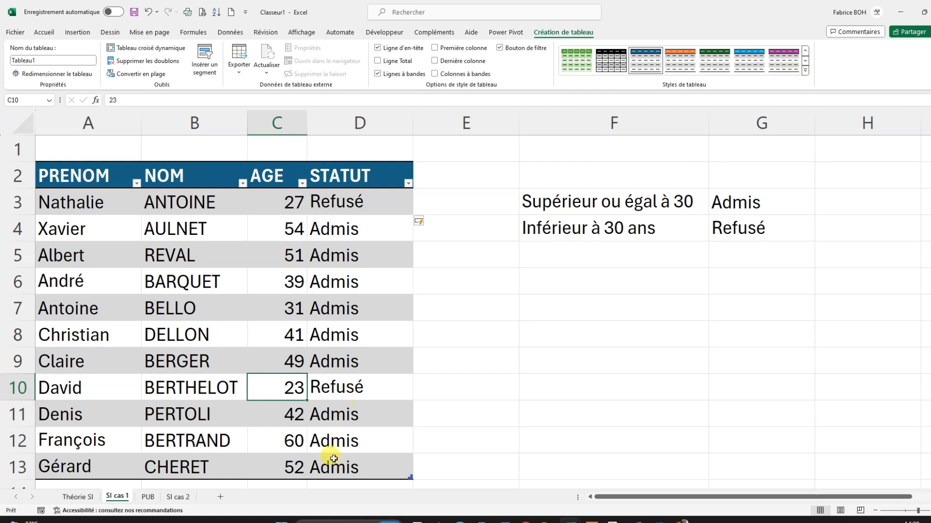
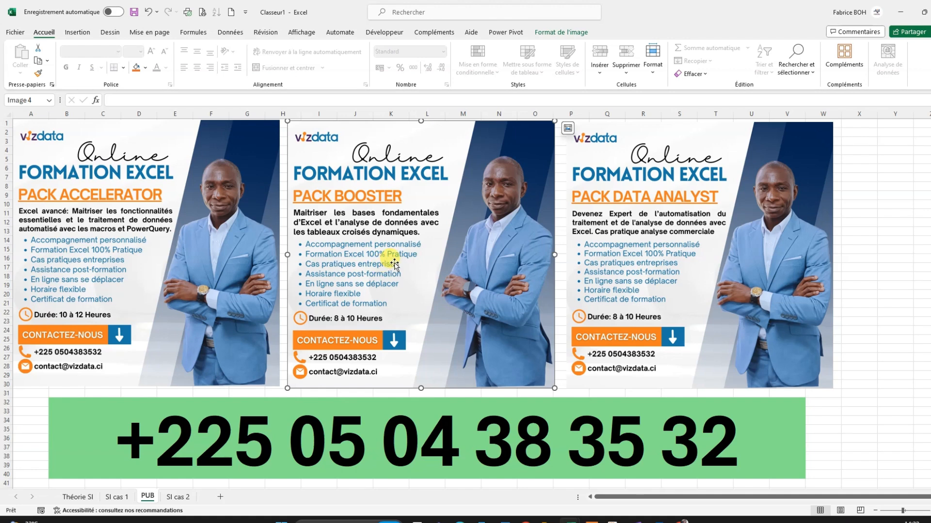
pyautogui.click(204, 231)
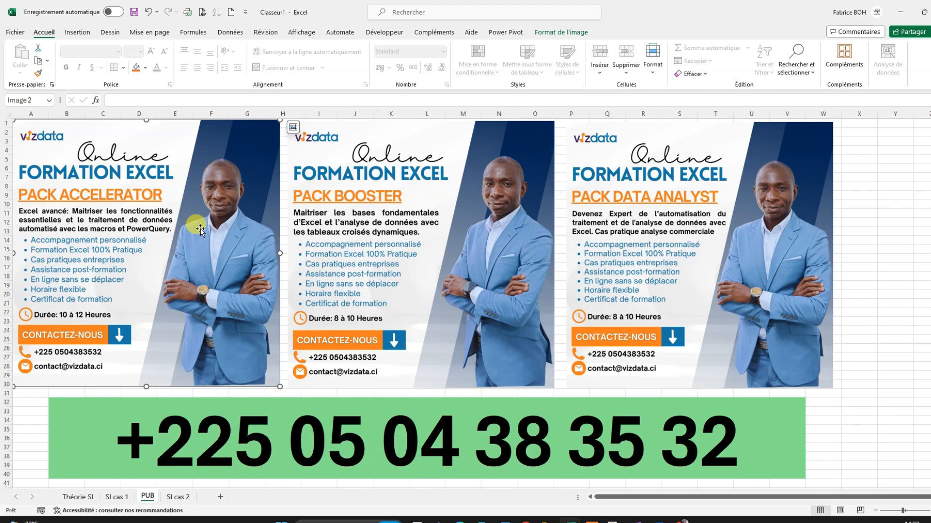
pyautogui.click(691, 260)
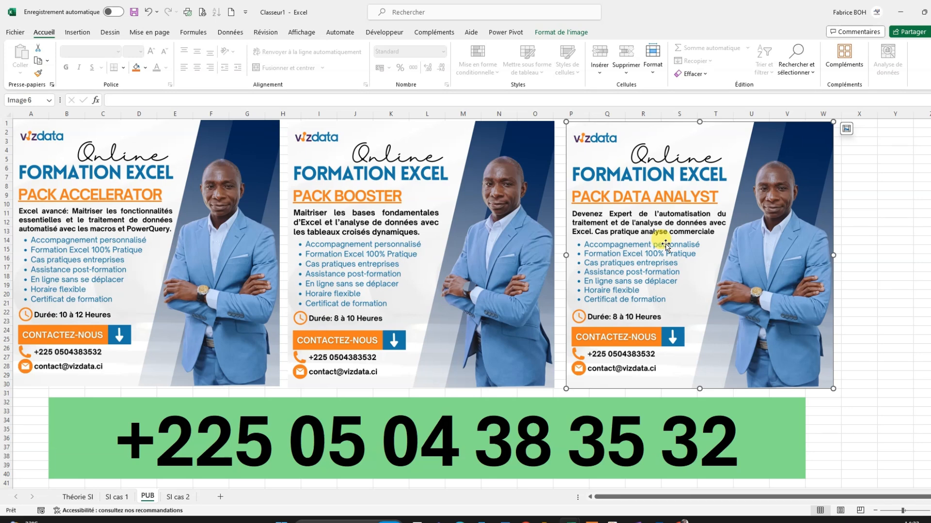
# Open the SI cas 2 sheet and examine the target in B2 and the COMMERCIAUX, CA REALISE and OBJECTIF columns.
pyautogui.click(177, 497)
pyautogui.scroll(1, 243, 388)
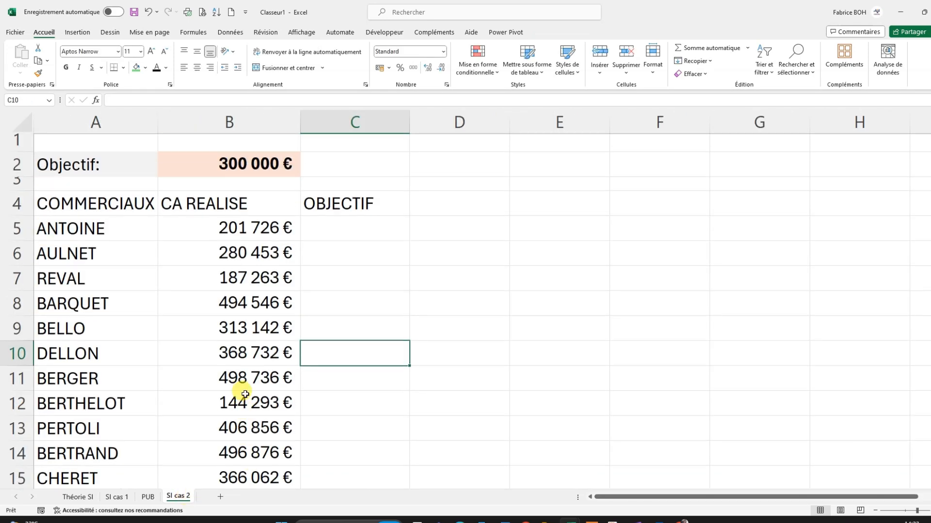
pyautogui.click(258, 166)
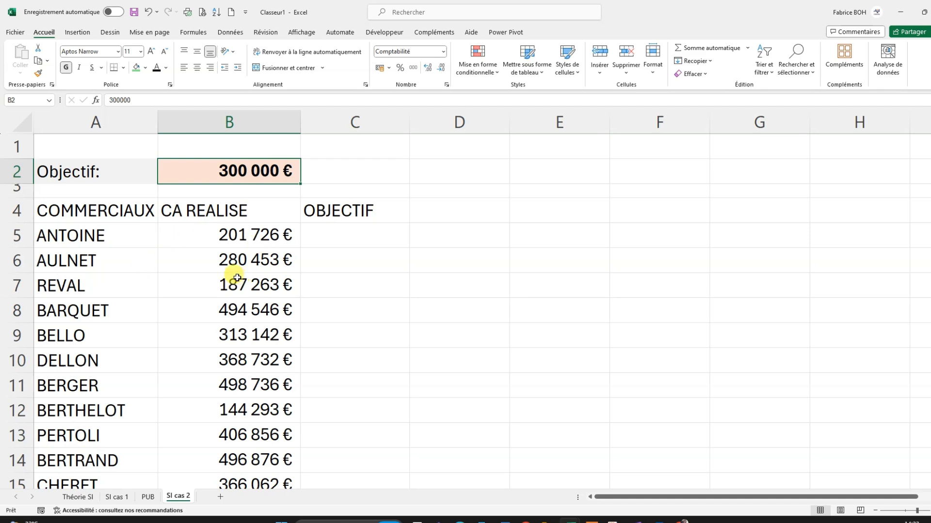
pyautogui.moveTo(77, 207); pyautogui.dragTo(100, 471)
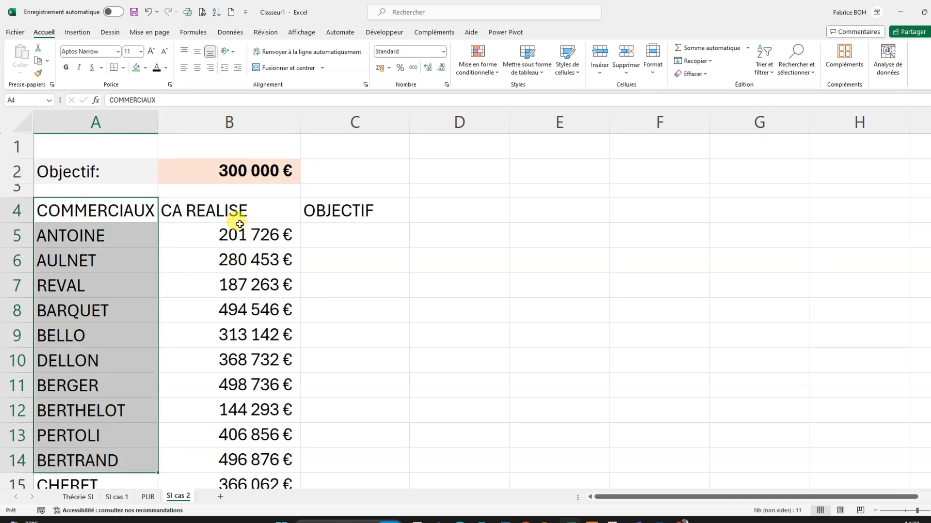
pyautogui.moveTo(237, 213); pyautogui.dragTo(229, 454)
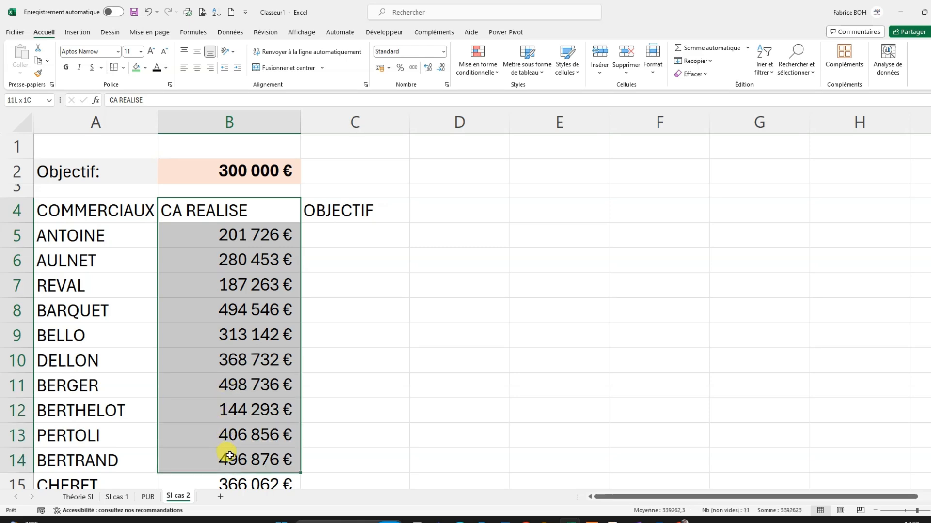
pyautogui.click(339, 205)
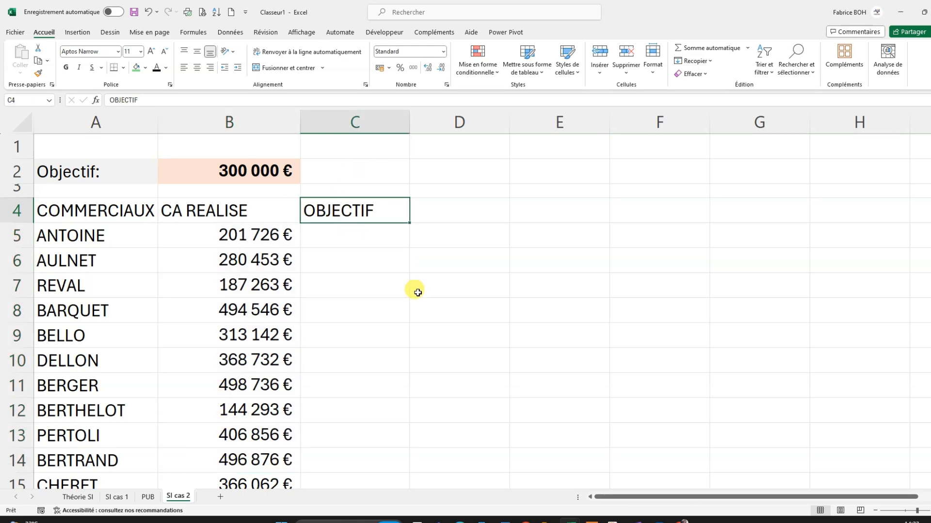
pyautogui.scroll(-2, 417, 293)
pyautogui.scroll(2, 421, 294)
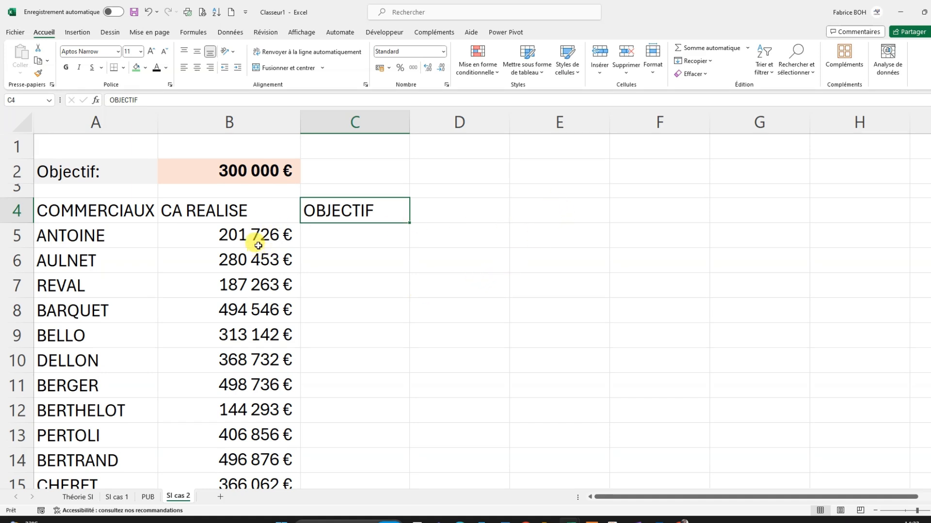
pyautogui.click(237, 173)
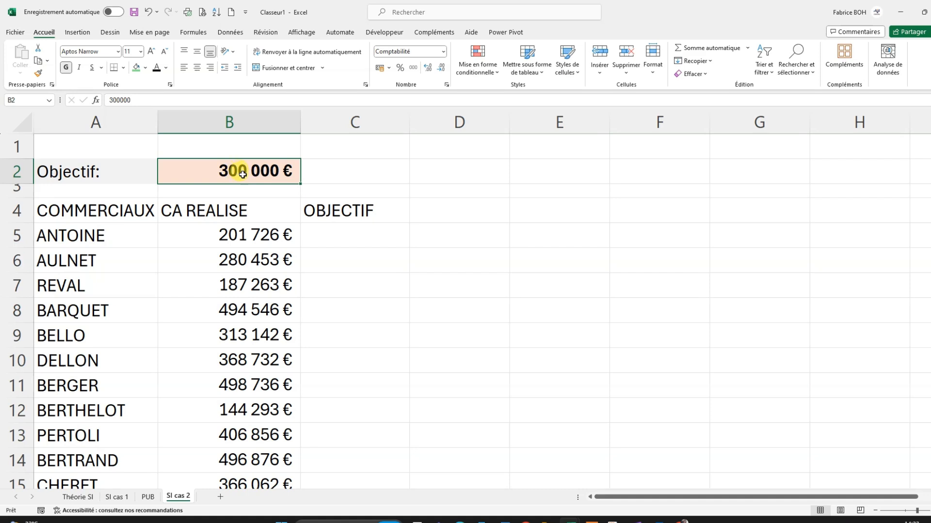
pyautogui.click(339, 239)
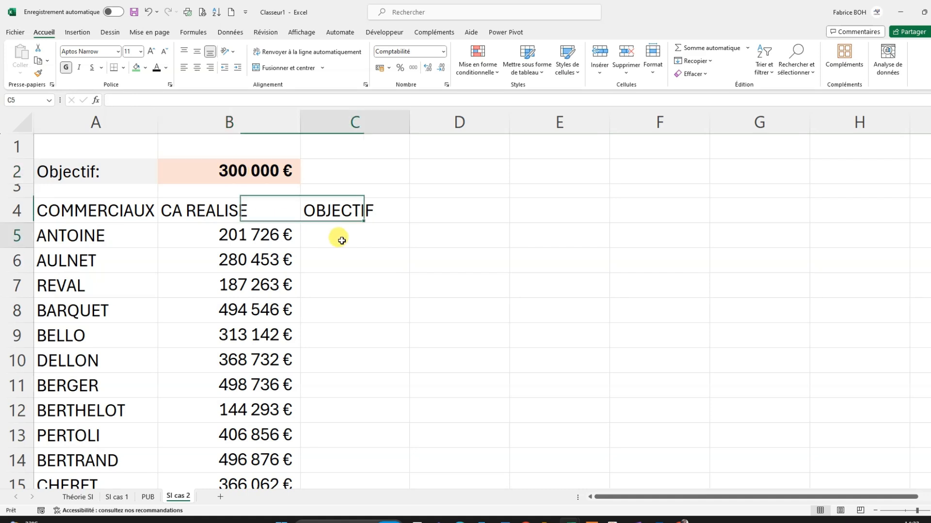
pyautogui.click(268, 172)
pyautogui.click(341, 252)
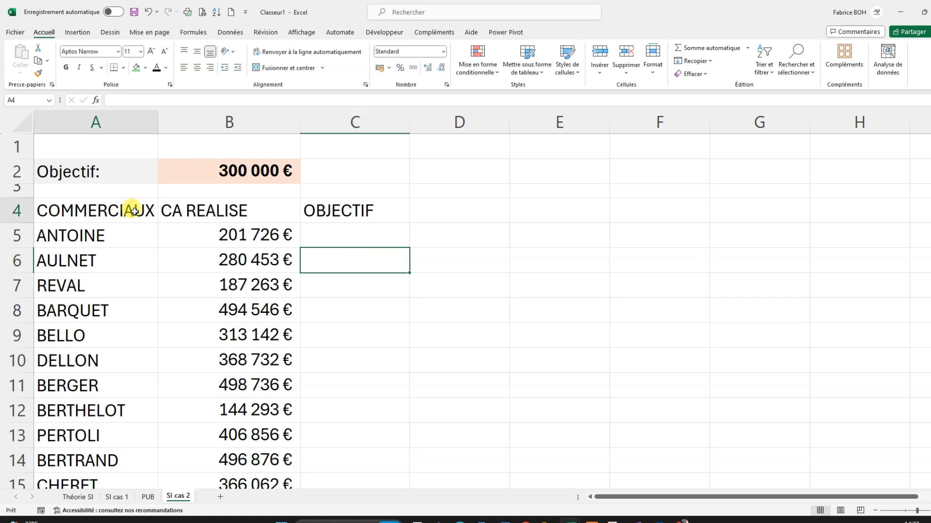
# Apply all borders to the sales table in A4:C16.
pyautogui.moveTo(129, 209); pyautogui.dragTo(377, 453)
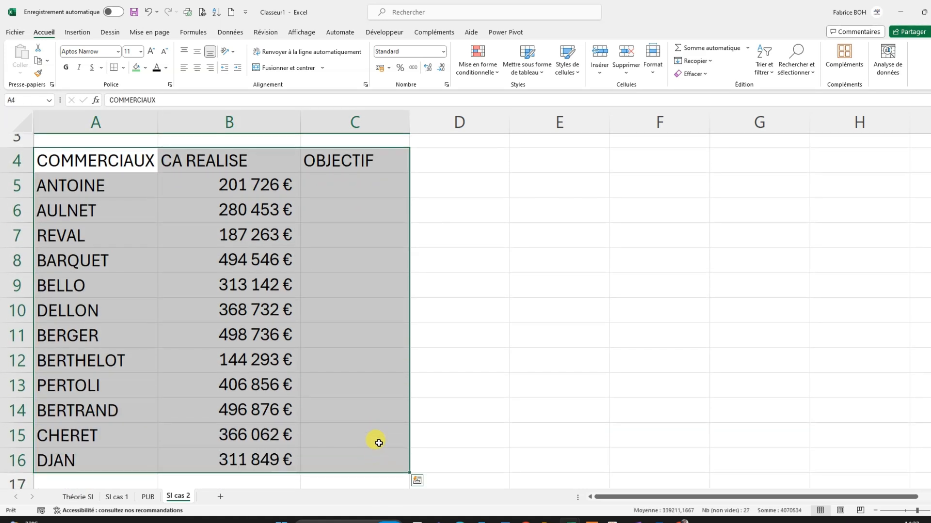
pyautogui.click(122, 68)
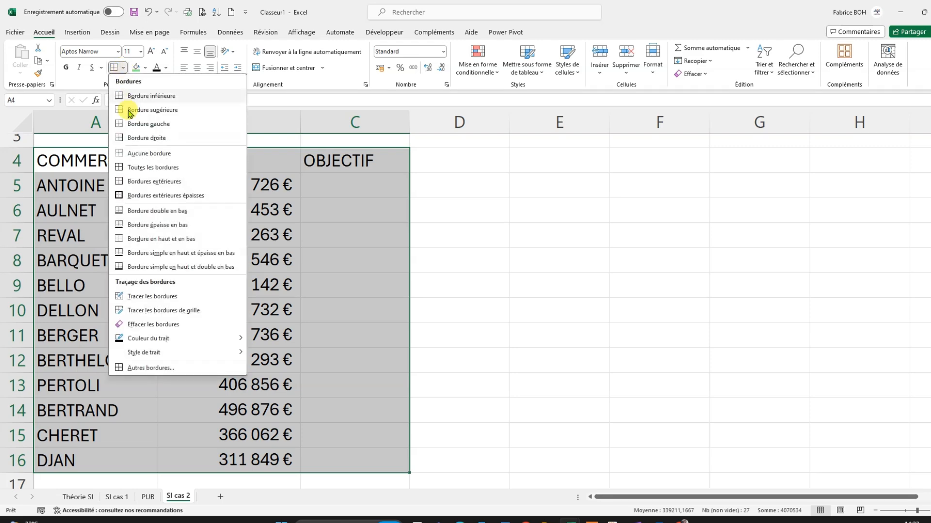
pyautogui.click(131, 166)
pyautogui.click(395, 226)
pyautogui.scroll(1, 401, 197)
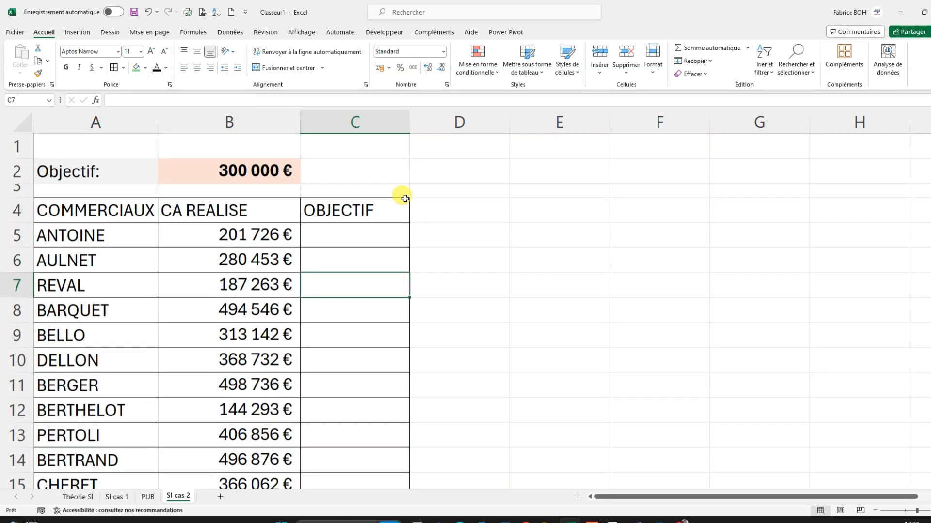
# Start an SI formula in C5 of the OBJECTIF column with the logical test B5>=B2.
pyautogui.click(400, 228)
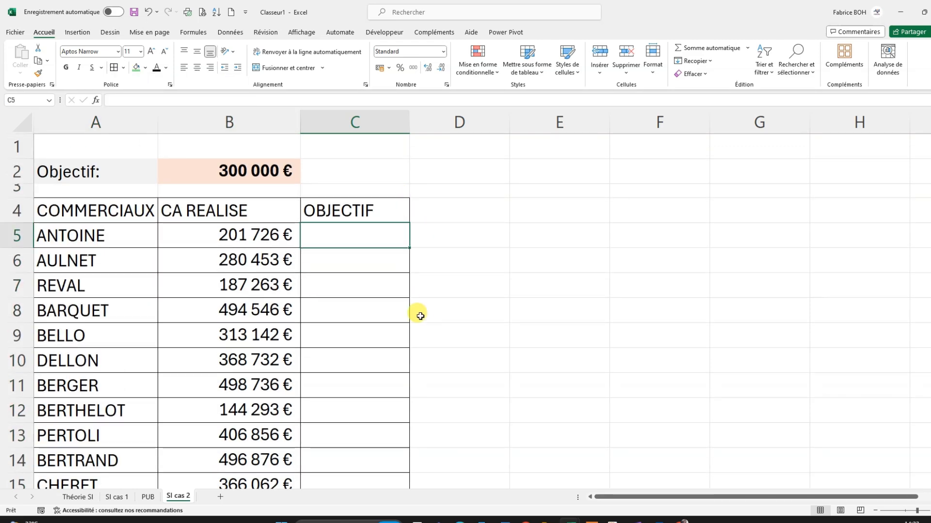
pyautogui.click(239, 170)
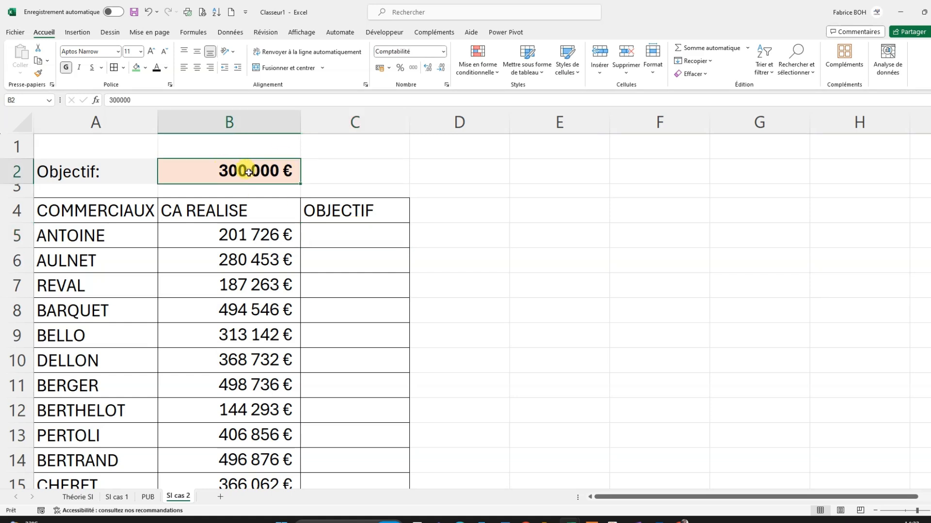
pyautogui.click(333, 234)
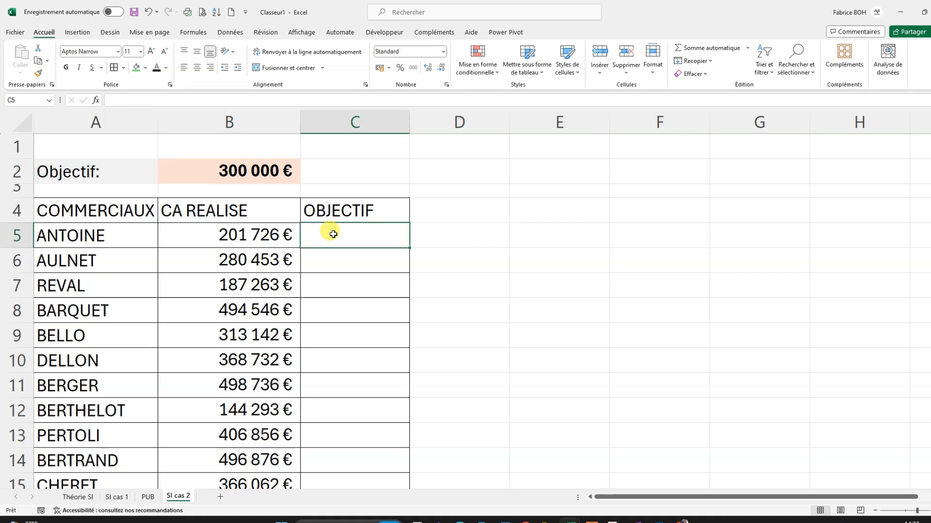
pyautogui.write('=si')
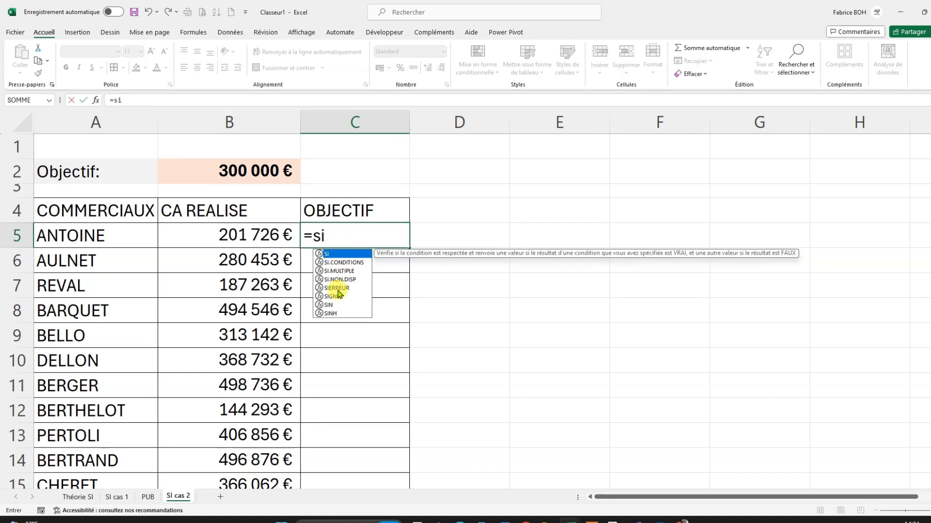
pyautogui.doubleClick(330, 254)
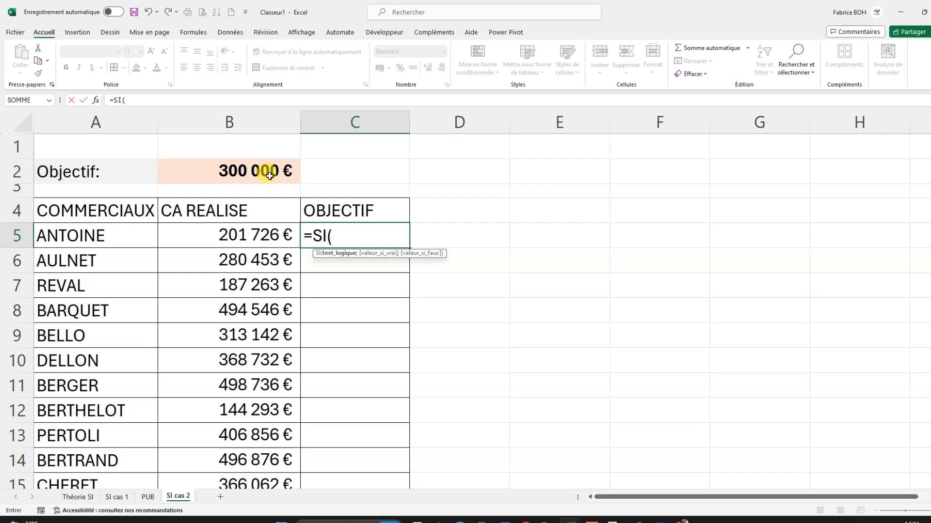
pyautogui.click(244, 238)
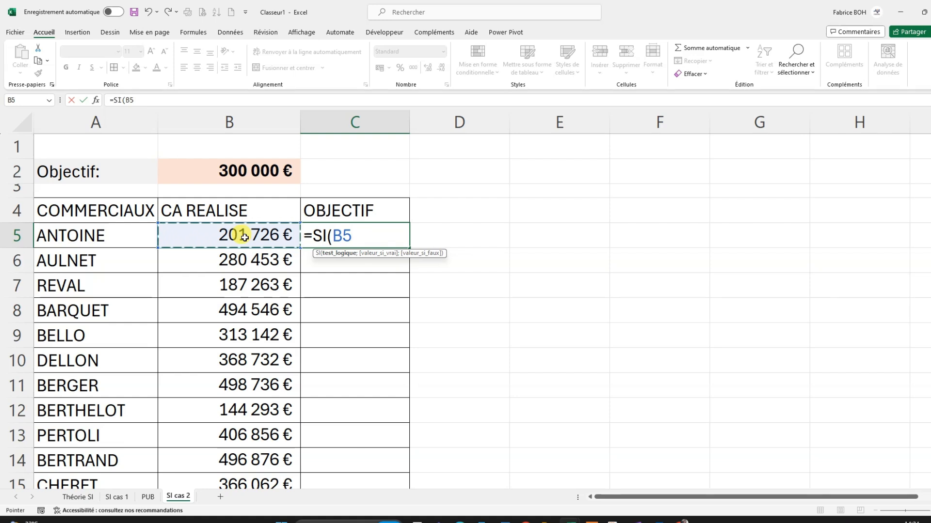
pyautogui.write('>=')
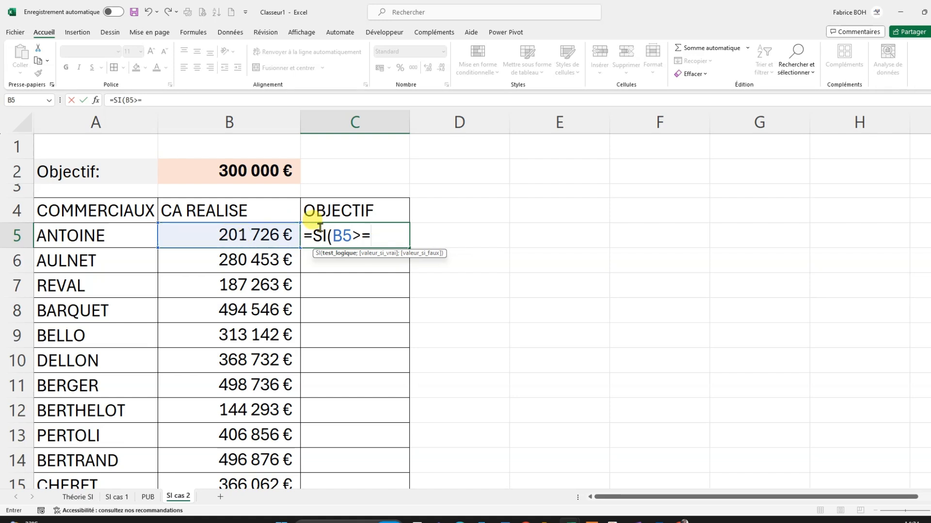
pyautogui.click(273, 173)
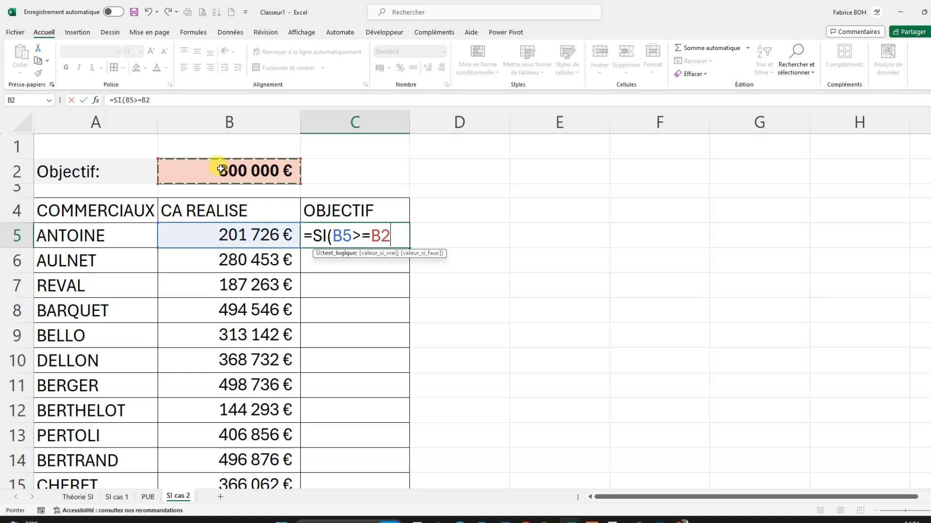
# Make the B2 reference in the C5 formula absolute as $B$2.
pyautogui.doubleClick(146, 100)
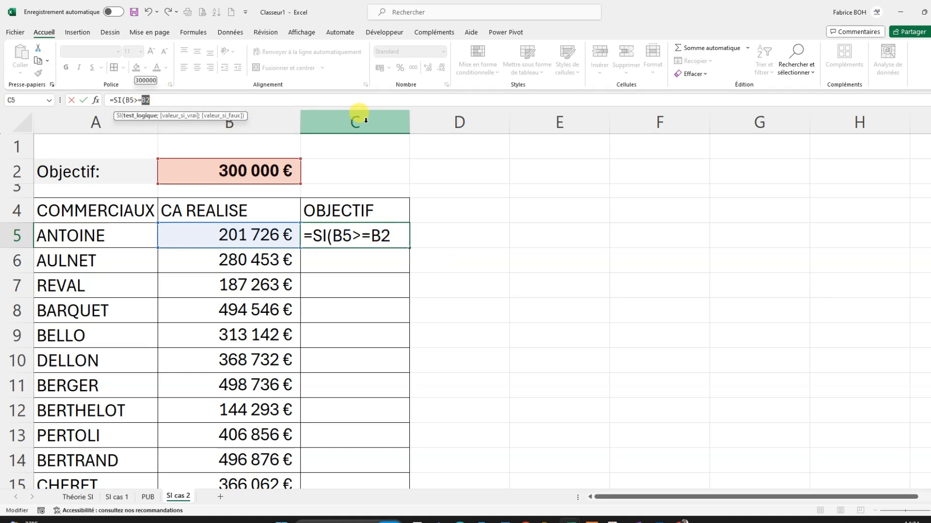
pyautogui.click(154, 99)
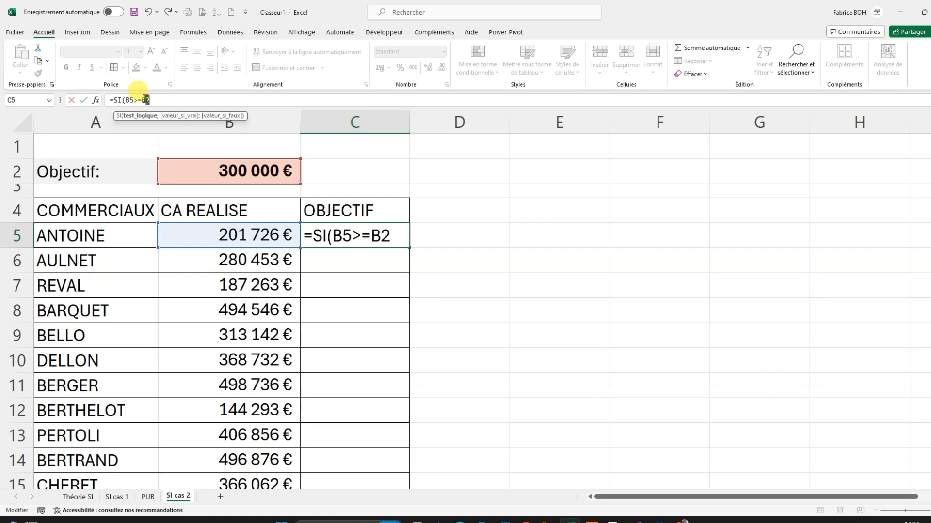
pyautogui.click(168, 103)
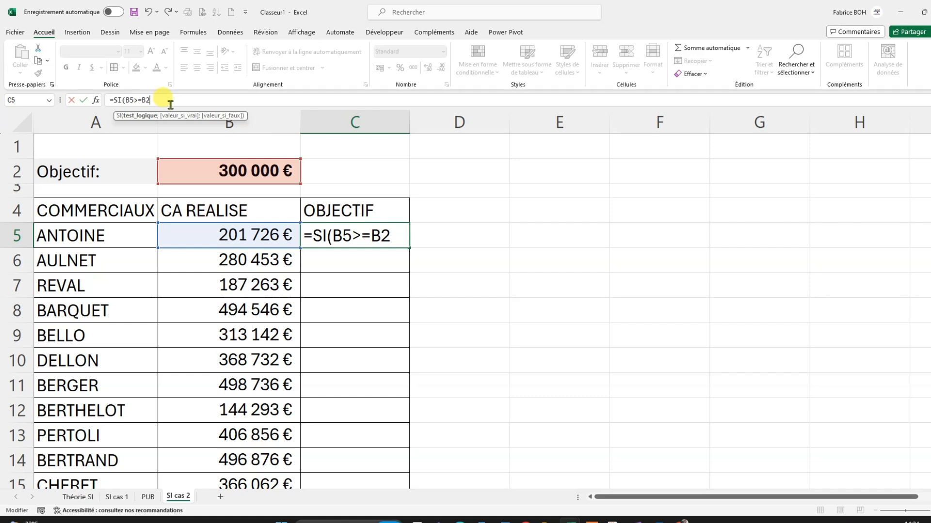
pyautogui.press('F4')
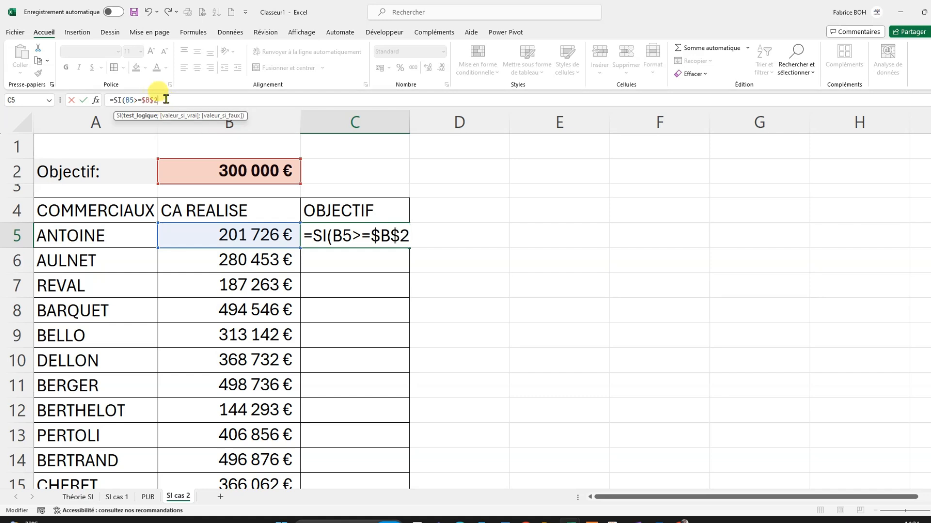
pyautogui.moveTo(159, 100); pyautogui.dragTo(144, 100)
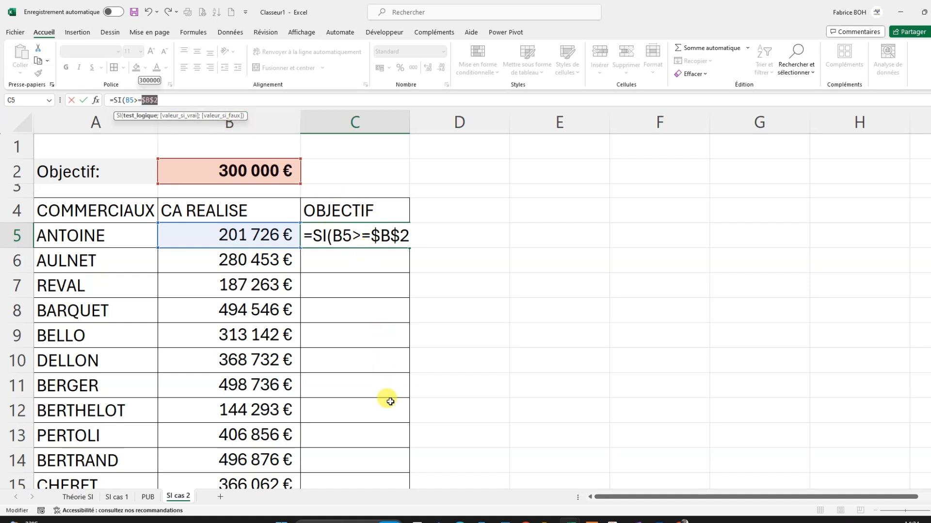
pyautogui.click(404, 245)
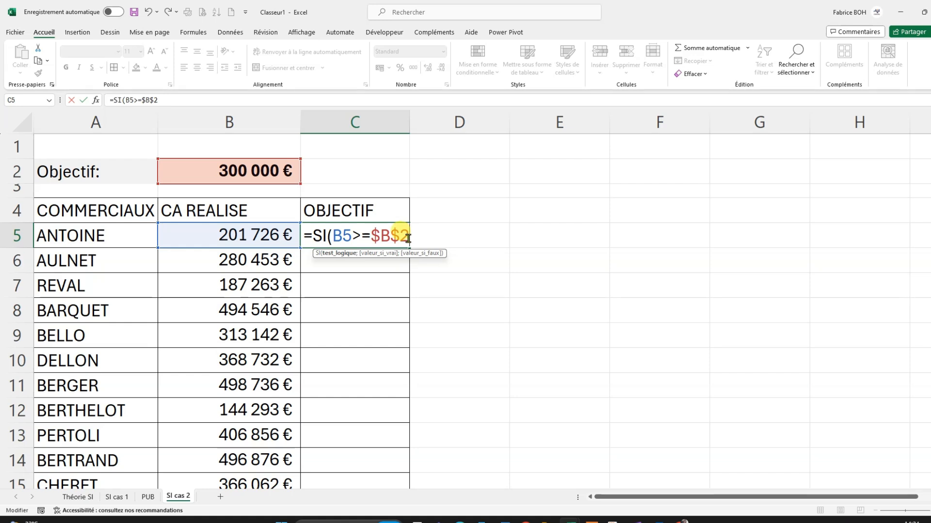
# Add "Atteint" as the value if true and "Non atteint" as the value if false, and close the C5 formula's parenthesis.
pyautogui.write(';')
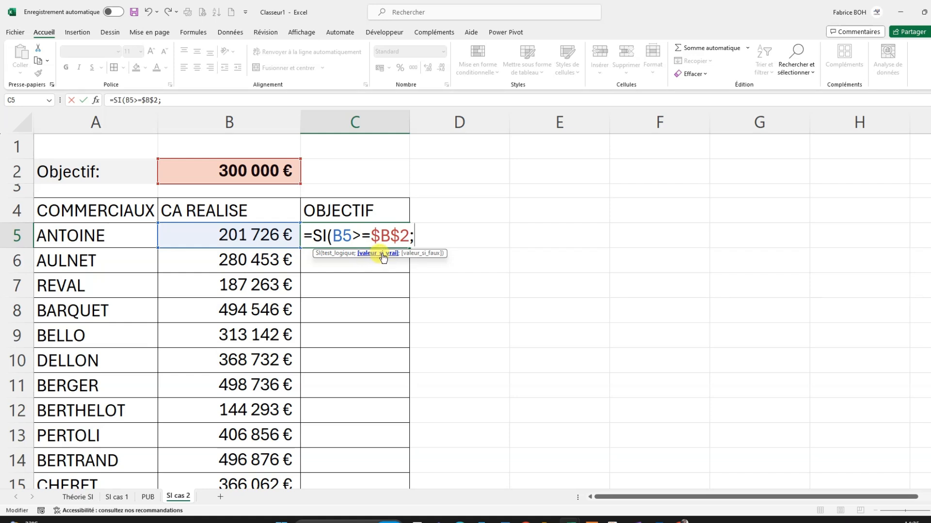
pyautogui.write('"Attein')
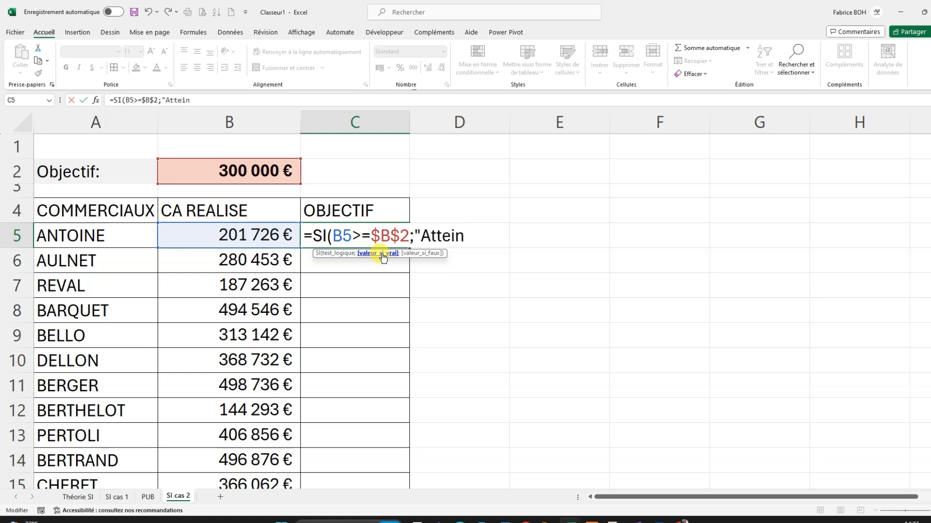
pyautogui.write('t"')
pyautogui.write(';')
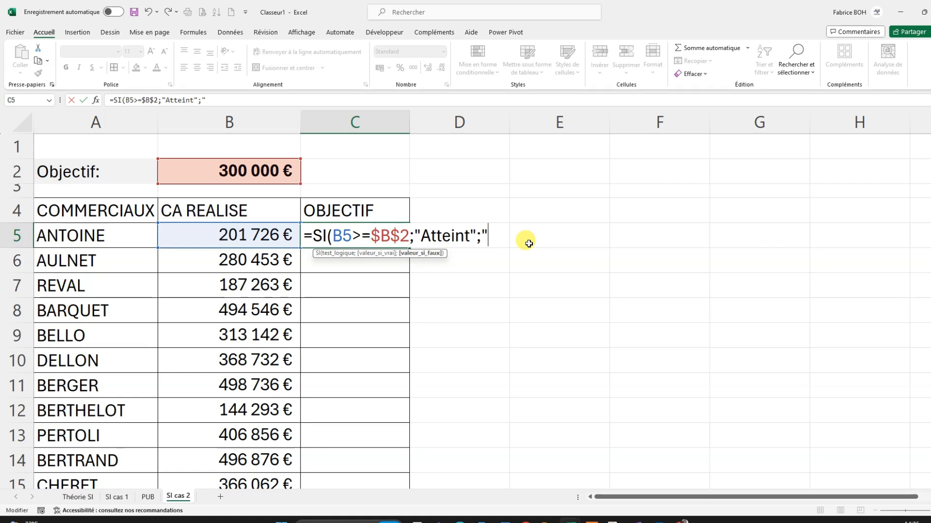
pyautogui.write('Non')
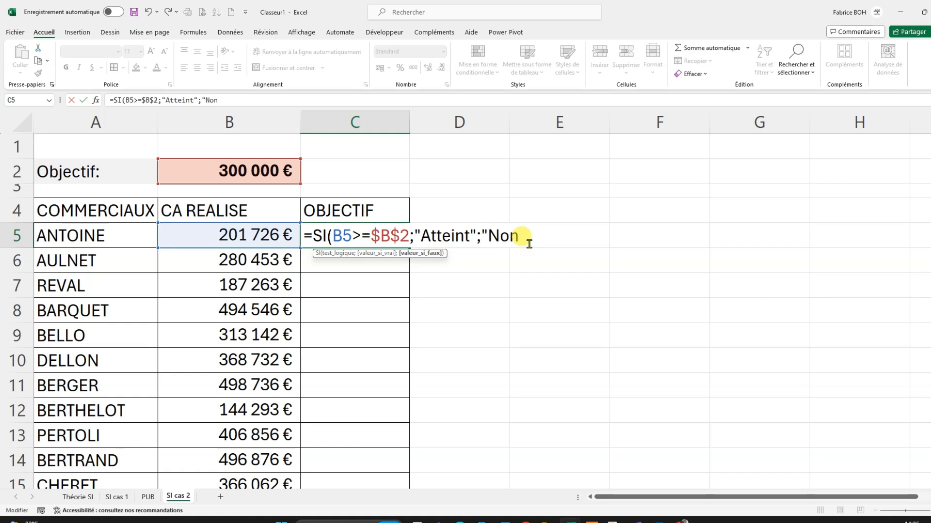
pyautogui.write(' atteint')
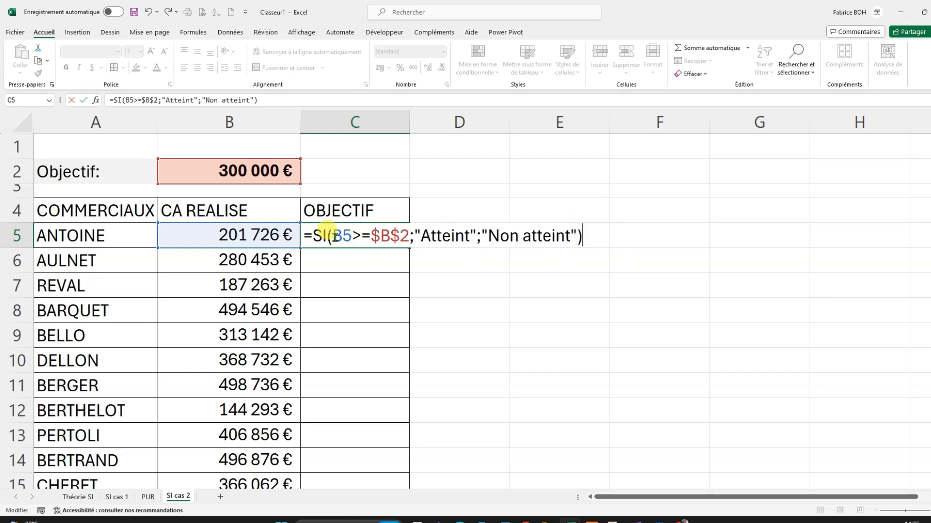
# Review the logical test and the "Atteint" and "Non atteint" arguments of the C5 formula, and validate the formula.
pyautogui.moveTo(333, 236); pyautogui.dragTo(407, 237)
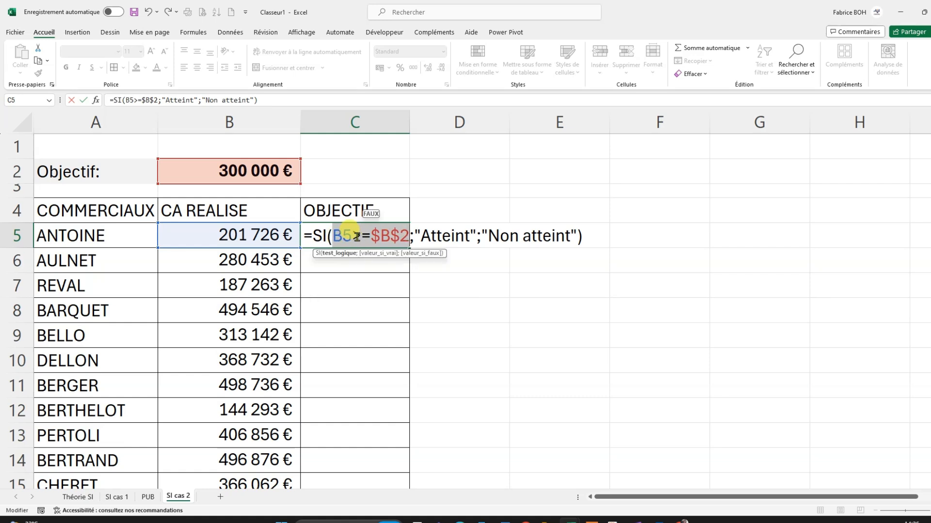
pyautogui.click(419, 236)
pyautogui.moveTo(419, 236); pyautogui.dragTo(473, 237)
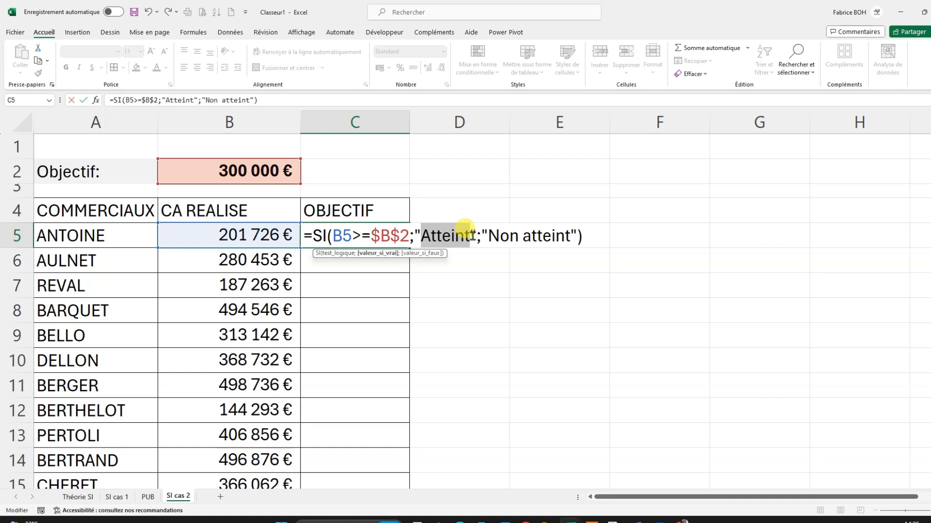
pyautogui.moveTo(486, 236); pyautogui.dragTo(571, 238)
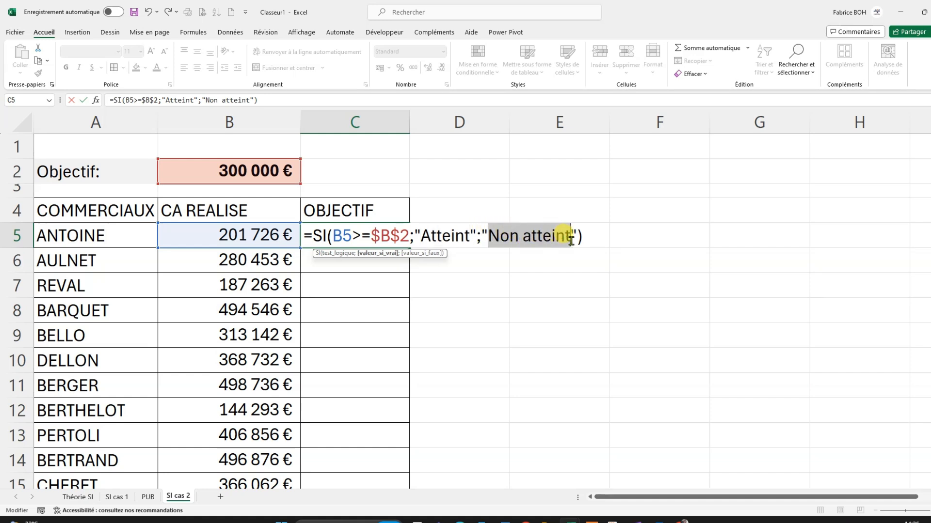
pyautogui.click(391, 236)
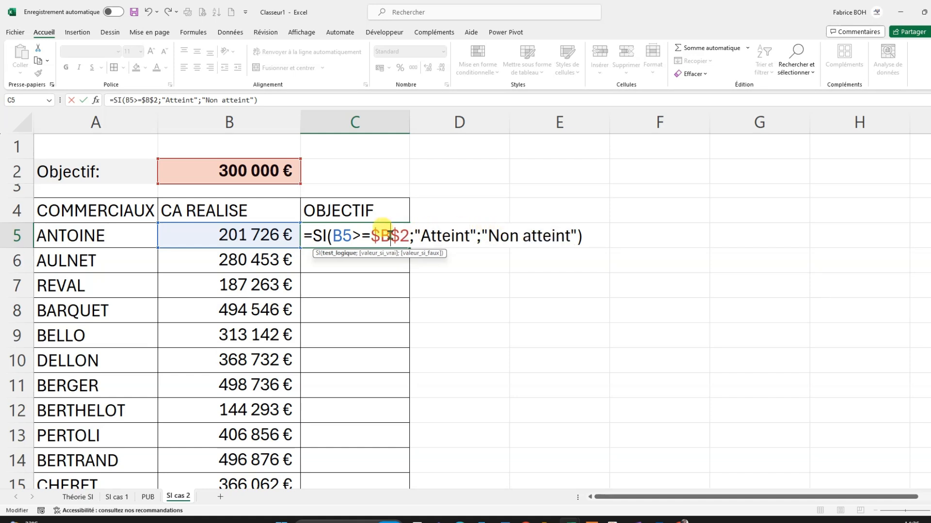
pyautogui.press('Return')
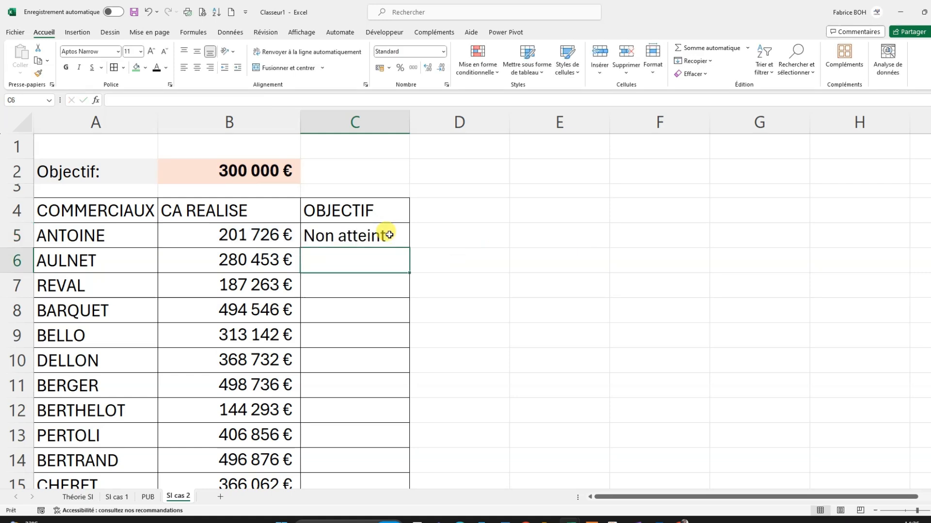
# Copy the C5 formula down the OBJECTIF column through C16.
pyautogui.click(329, 234)
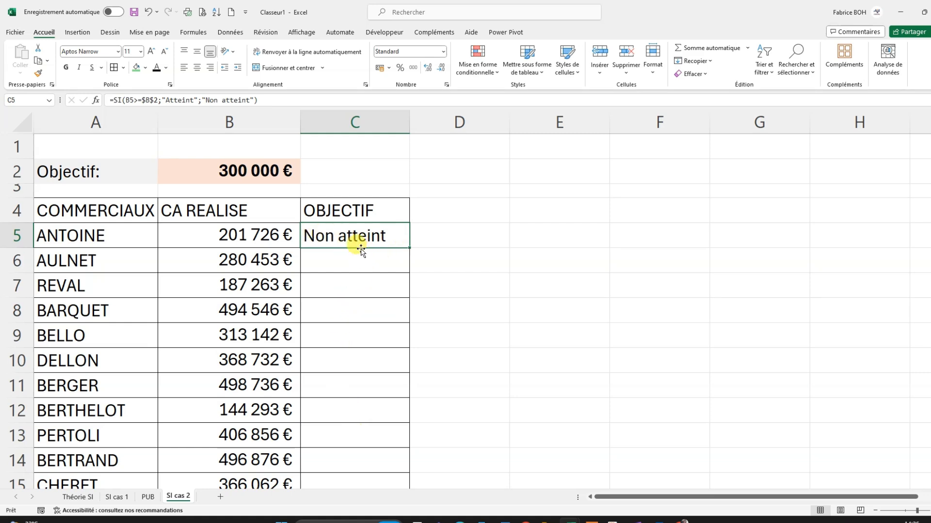
pyautogui.doubleClick(411, 248)
pyautogui.scroll(-2, 404, 301)
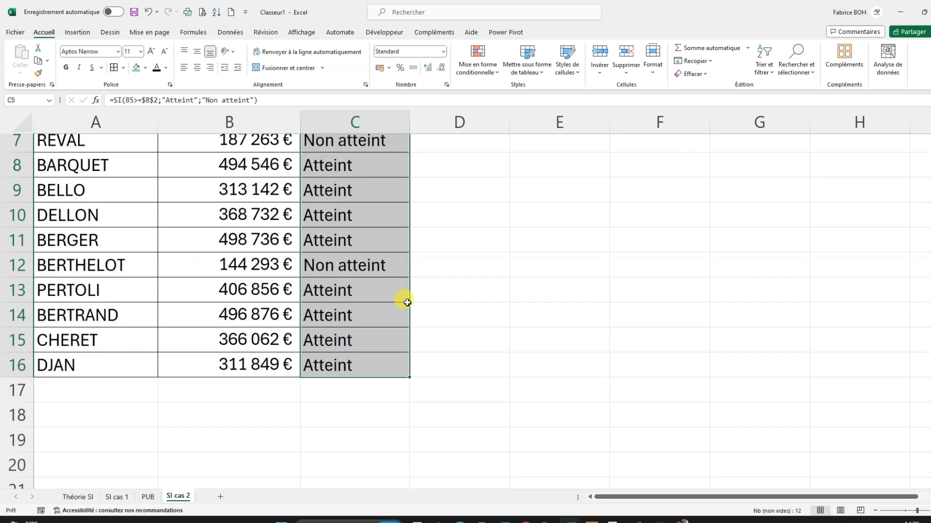
# Check the OBJECTIF results against the revenues in column B, examining row 12 and the salespeople in rows 8 to 11.
pyautogui.moveTo(367, 268); pyautogui.dragTo(237, 260)
pyautogui.click(249, 259)
pyautogui.scroll(2, 255, 260)
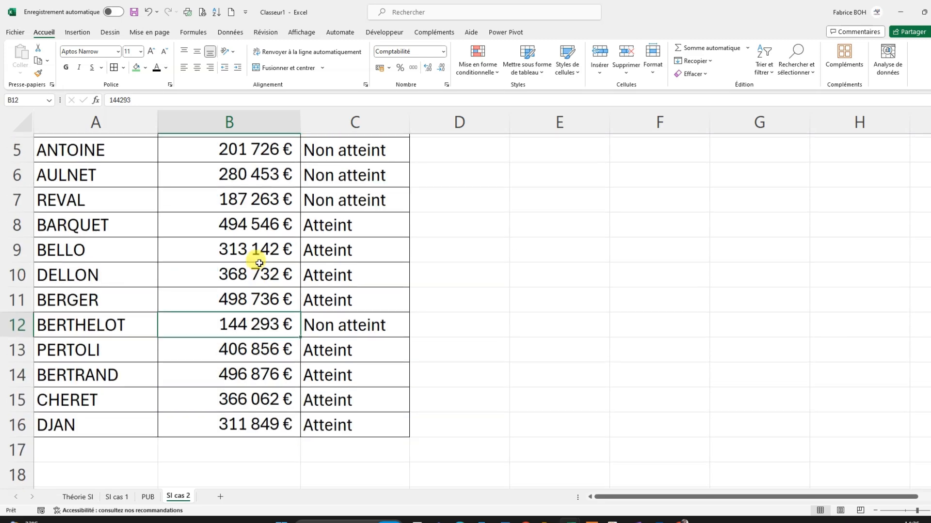
pyautogui.scroll(-2, 248, 233)
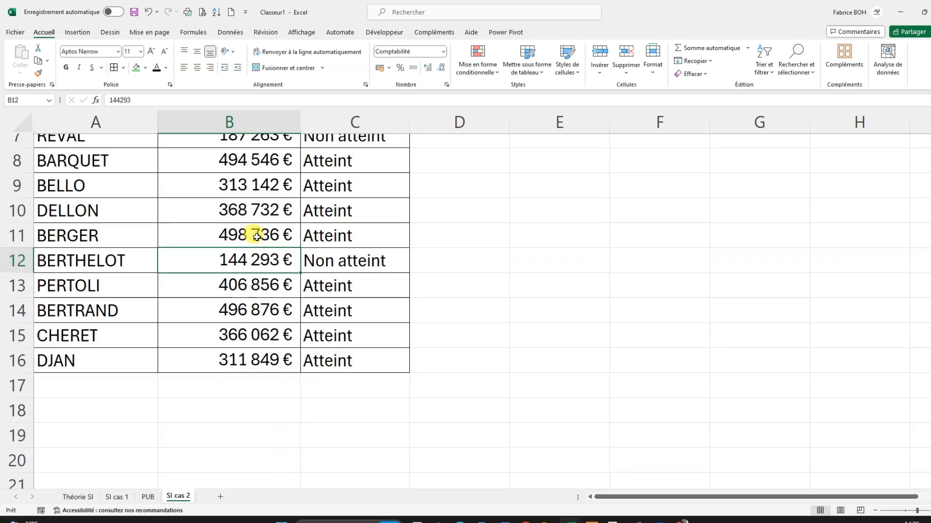
pyautogui.scroll(2, 334, 325)
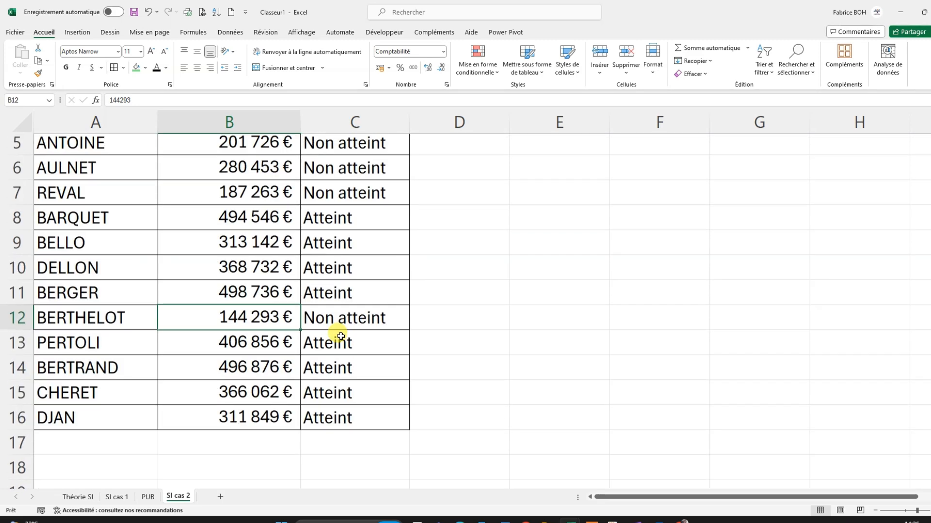
pyautogui.moveTo(332, 312); pyautogui.dragTo(336, 375)
pyautogui.moveTo(249, 316); pyautogui.dragTo(254, 374)
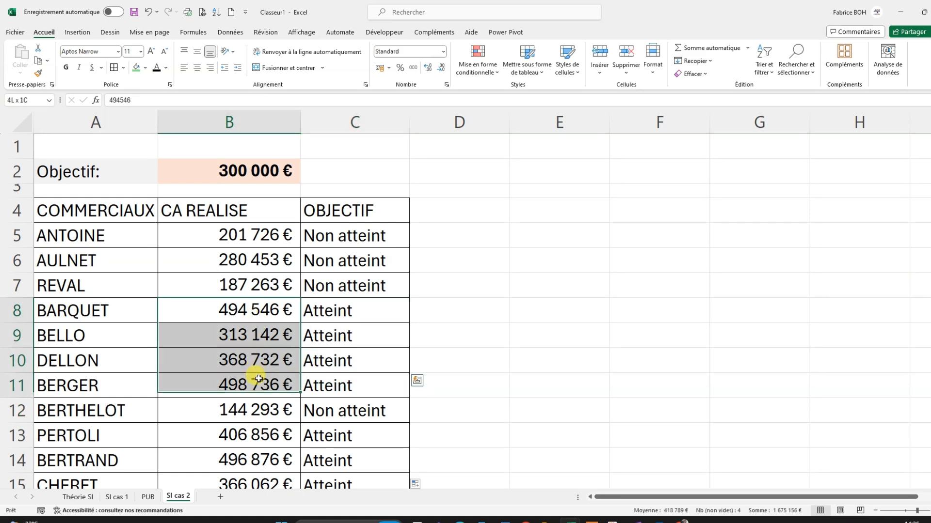